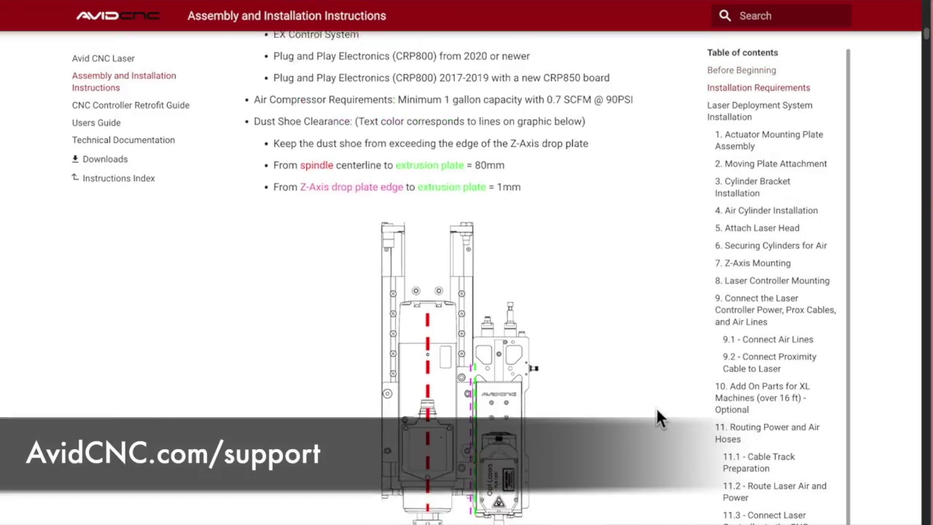
{"action": "scroll", "coordinate": [656, 409], "scroll_direction": "down", "scroll_amount": 6}
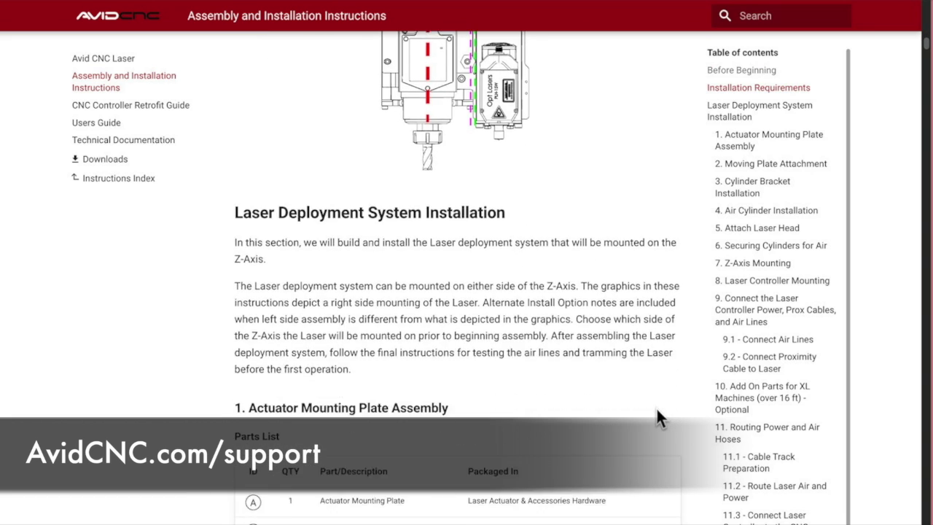
{"action": "scroll", "coordinate": [656, 410], "scroll_direction": "down", "scroll_amount": 6}
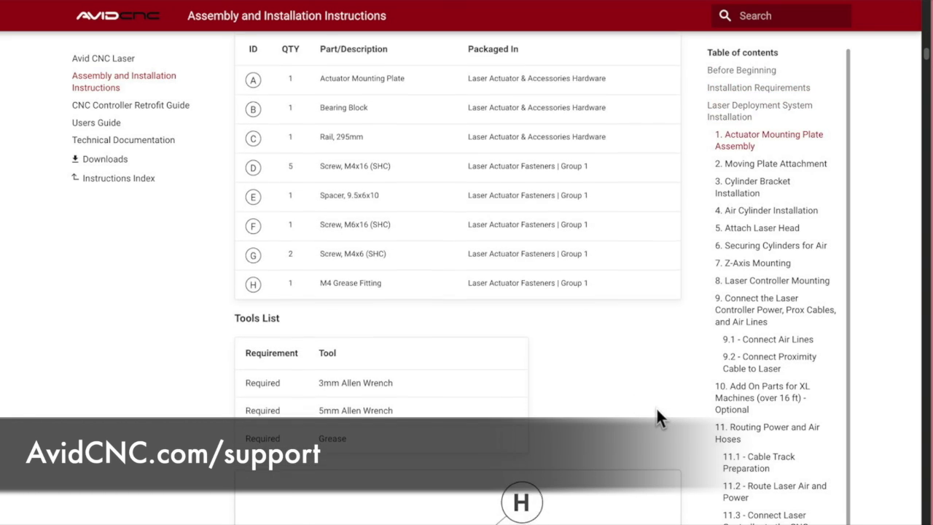
{"action": "scroll", "coordinate": [656, 410], "scroll_direction": "down", "scroll_amount": 6}
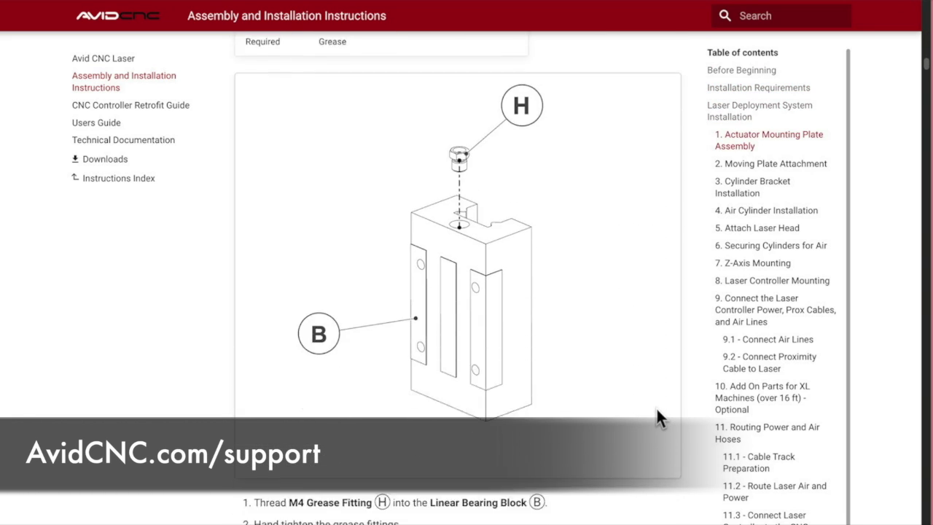
{"action": "scroll", "coordinate": [657, 410], "scroll_direction": "down", "scroll_amount": 6}
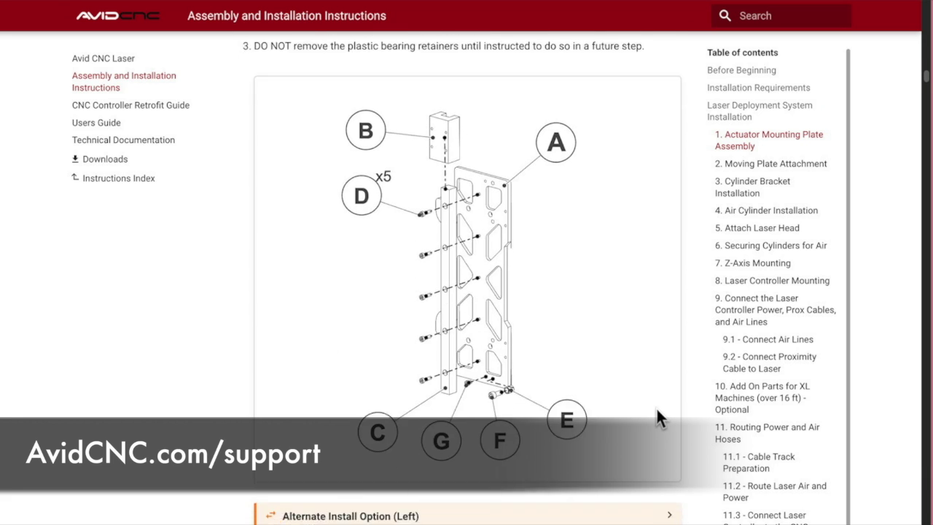
{"action": "scroll", "coordinate": [656, 409], "scroll_direction": "down", "scroll_amount": 5}
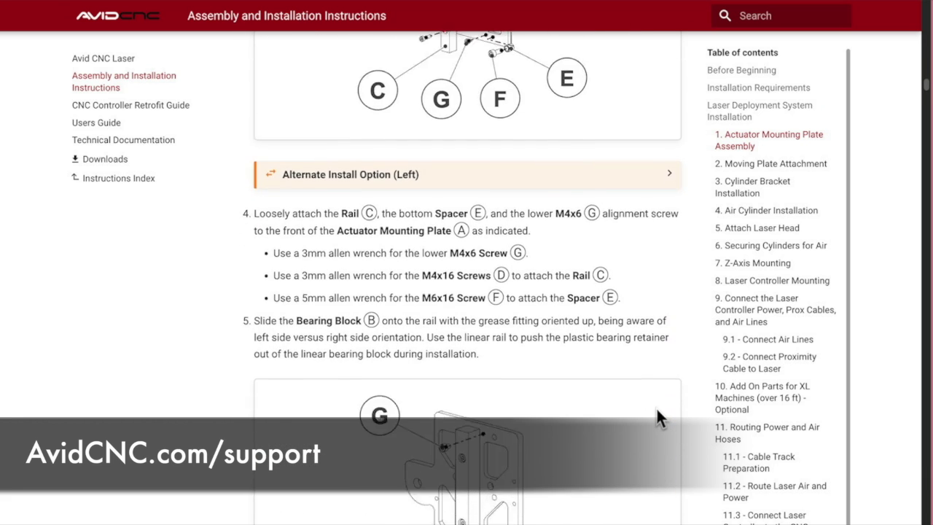
{"action": "scroll", "coordinate": [657, 410], "scroll_direction": "down", "scroll_amount": 4}
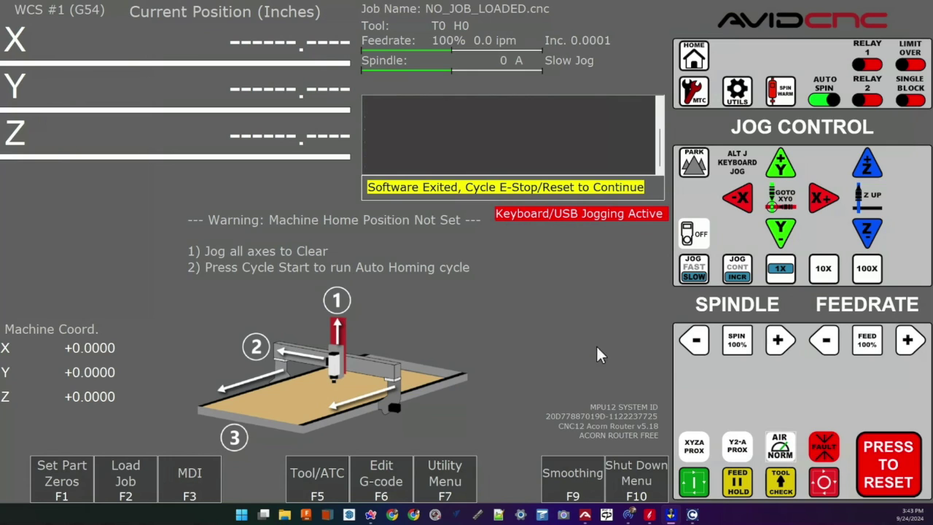
Step: Launch the Acorn Wizard from the Utility Menu and go to its Accessories – Laser page
{"action": "left_click", "coordinate": [449, 482]}
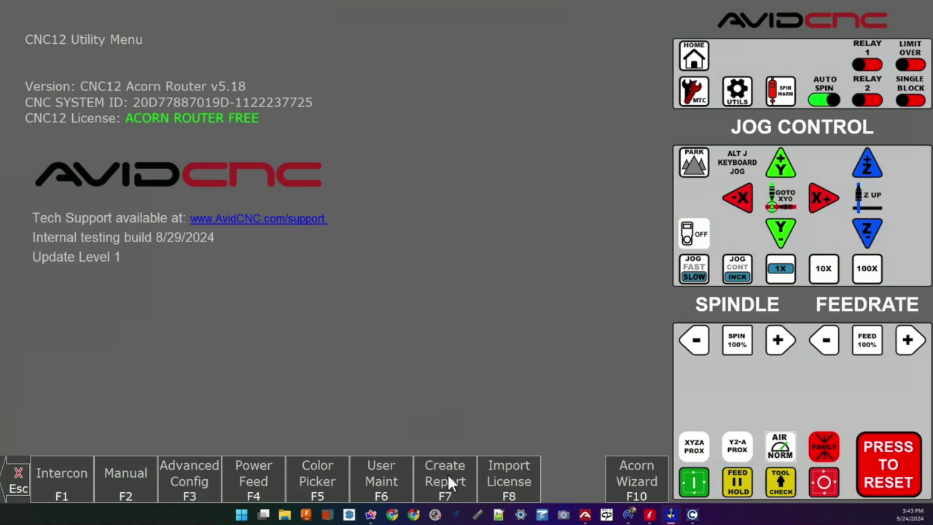
{"action": "left_click", "coordinate": [640, 483]}
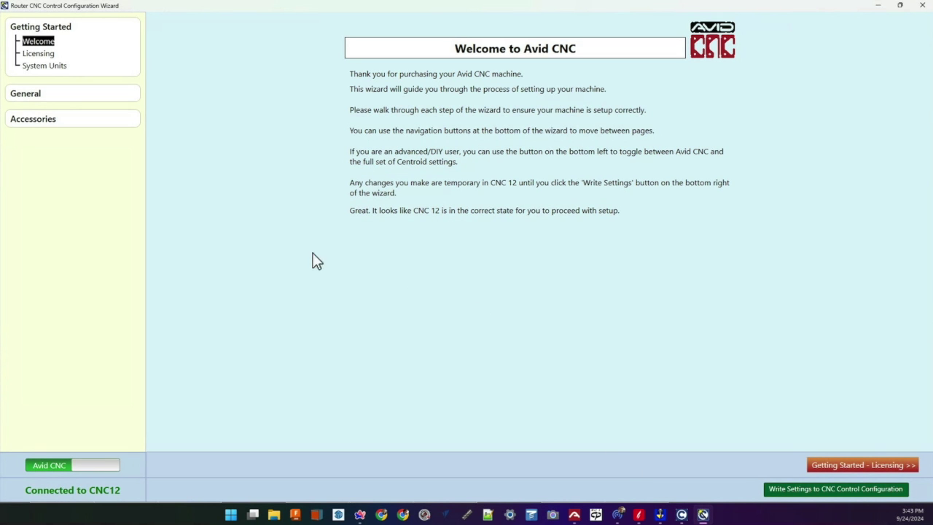
{"action": "left_click", "coordinate": [35, 124]}
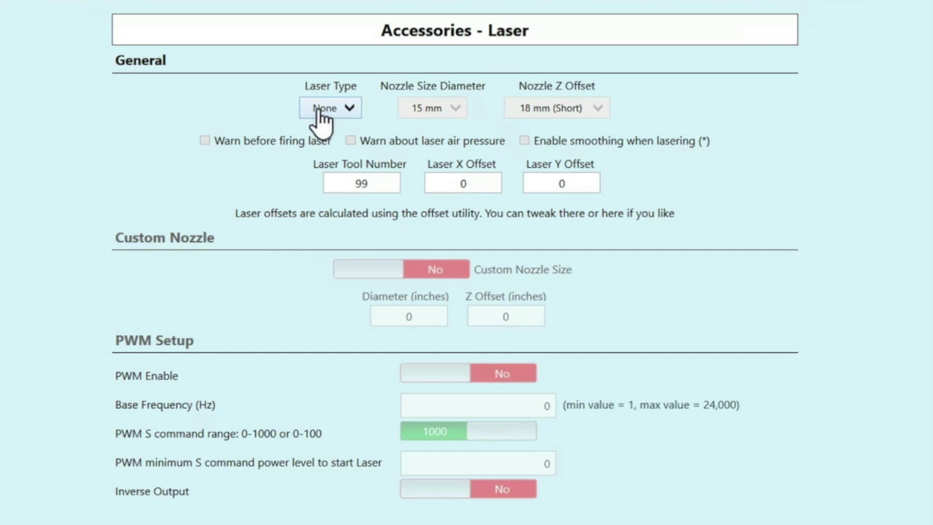
Step: Set Laser Type to 15W Opt, filling in its 15 mm nozzle and 18 mm Z offset
{"action": "left_click", "coordinate": [323, 110]}
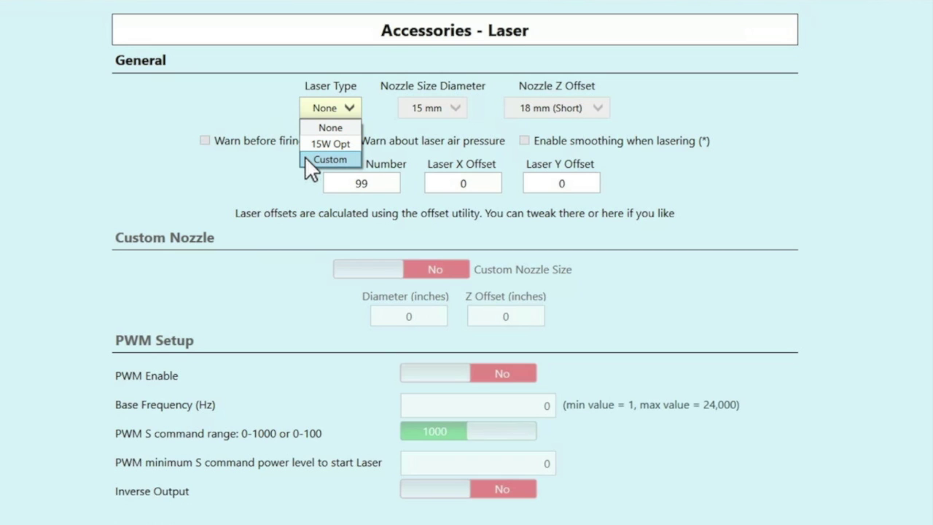
{"action": "left_click", "coordinate": [318, 146]}
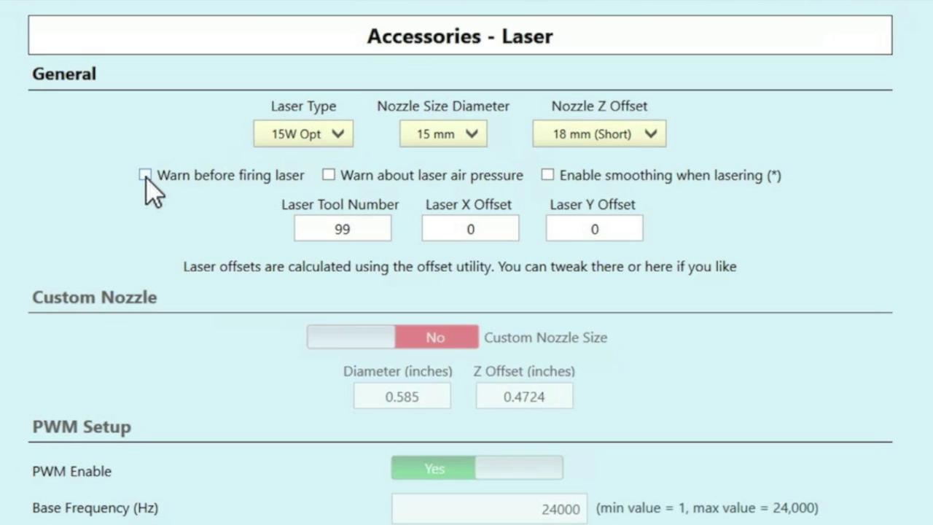
Step: Enable 'Warn before firing laser' and 'Warn about laser air pressure', then try Nozzle Z Offset options
{"action": "left_click", "coordinate": [146, 176]}
{"action": "left_click", "coordinate": [329, 175]}
{"action": "left_click", "coordinate": [642, 139]}
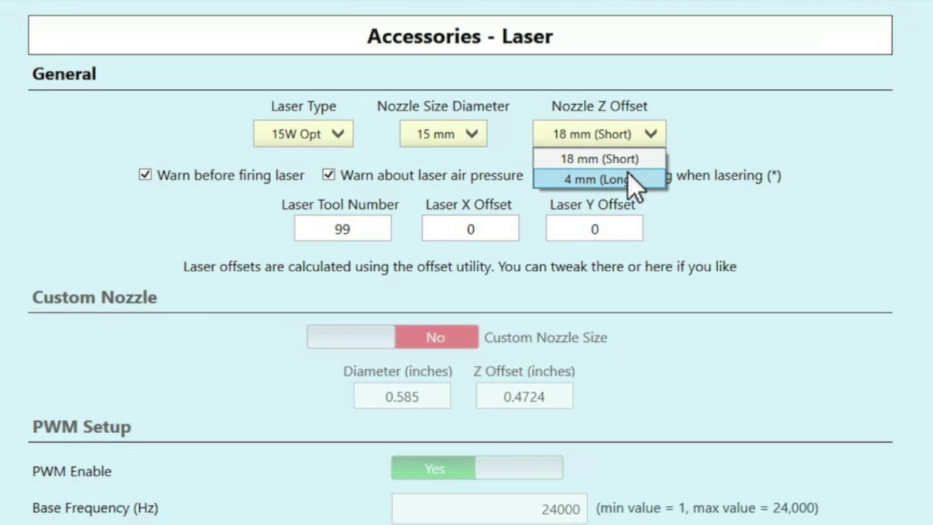
{"action": "left_click", "coordinate": [629, 178]}
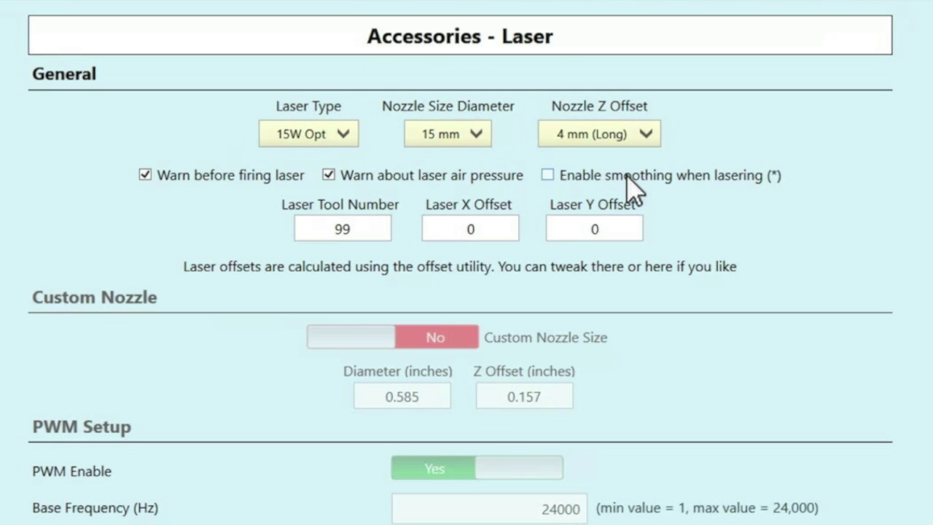
{"action": "left_click", "coordinate": [635, 135]}
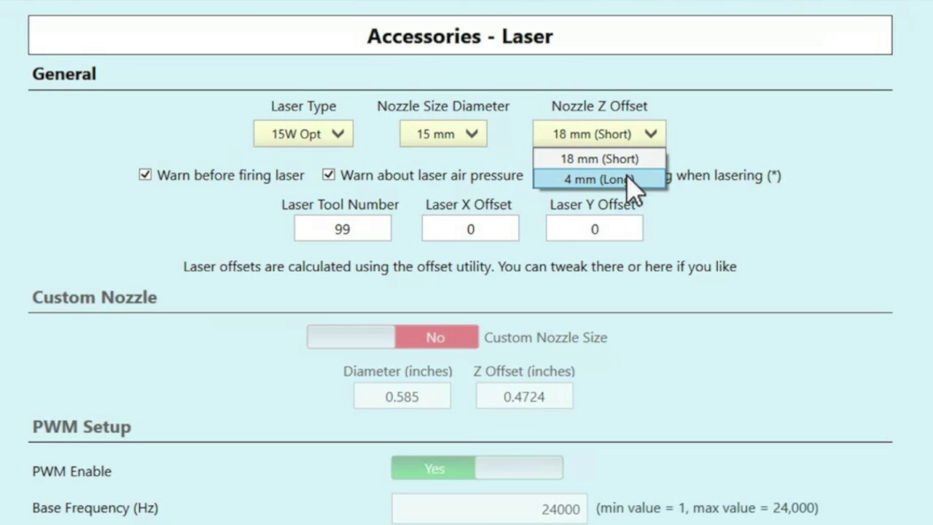
Step: Choose the 4 mm (Long) nozzle Z offset, giving a 0.157-inch Z offset
{"action": "left_click", "coordinate": [626, 177]}
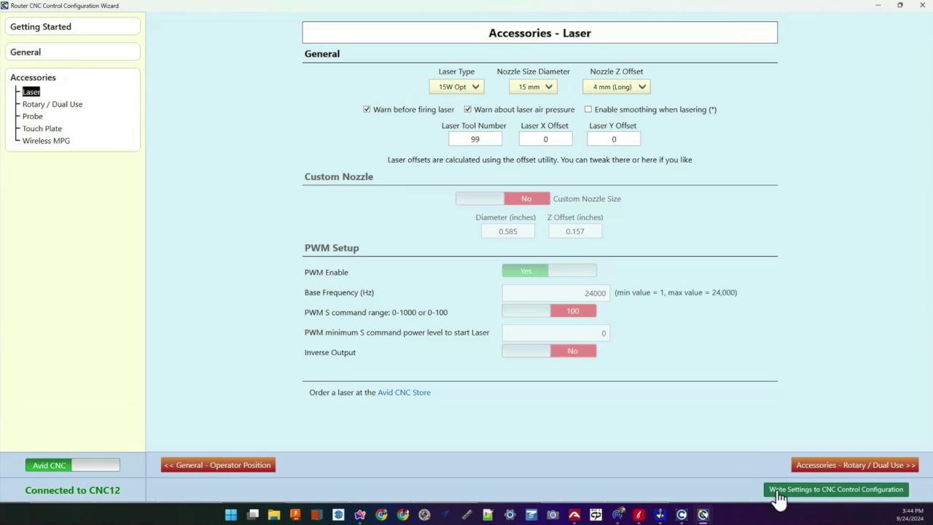
Step: Write the laser settings to the CNC control configuration and acknowledge the PLC restart warning
{"action": "left_click", "coordinate": [771, 490]}
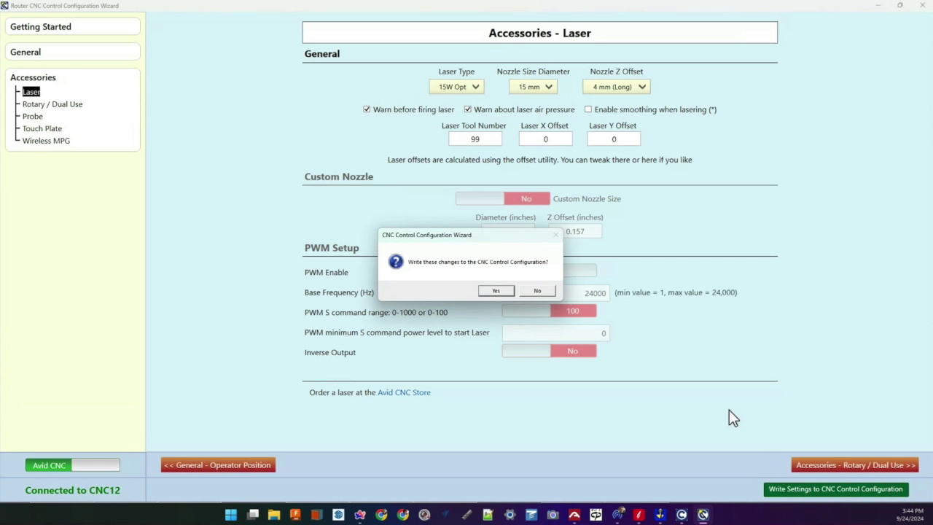
{"action": "left_click", "coordinate": [495, 291]}
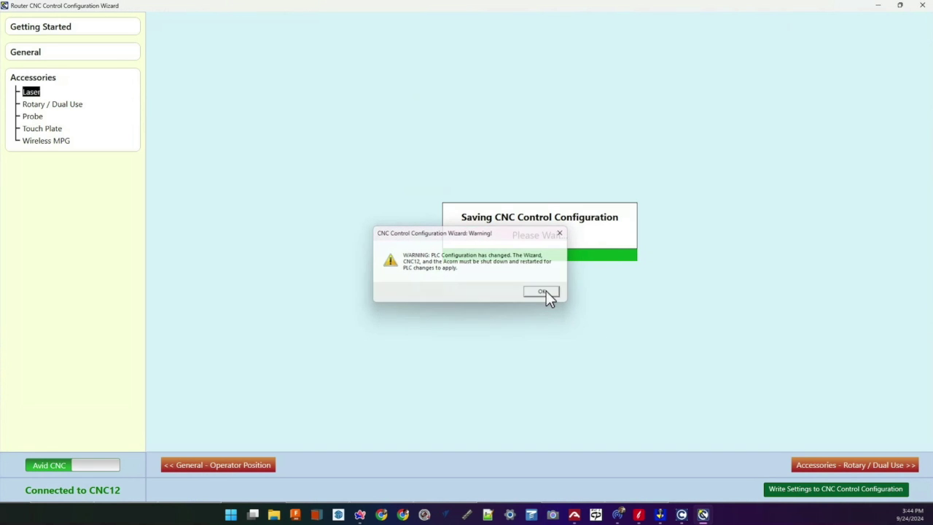
{"action": "left_click", "coordinate": [544, 291]}
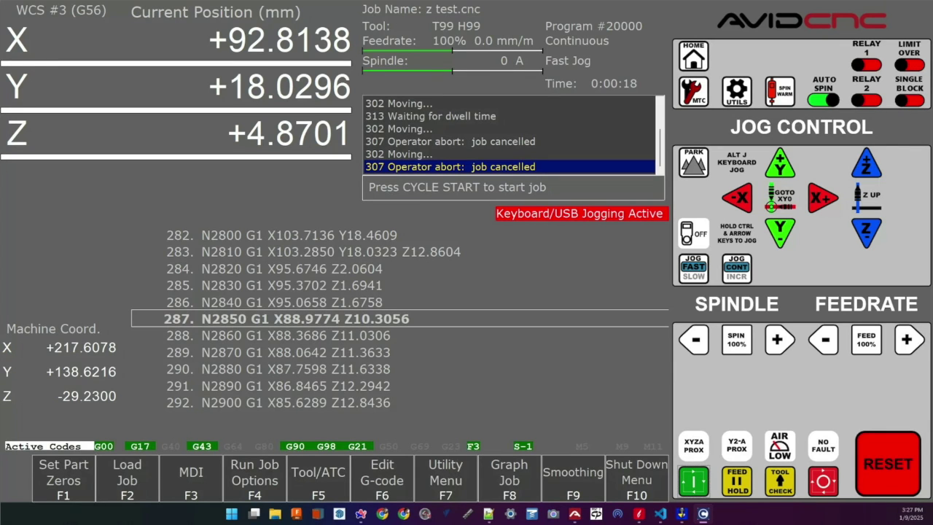
Step: From UTILS, choose Diode Laser Utilities (5), then Calibrate laser XY offset (1)
{"action": "left_click", "coordinate": [736, 90]}
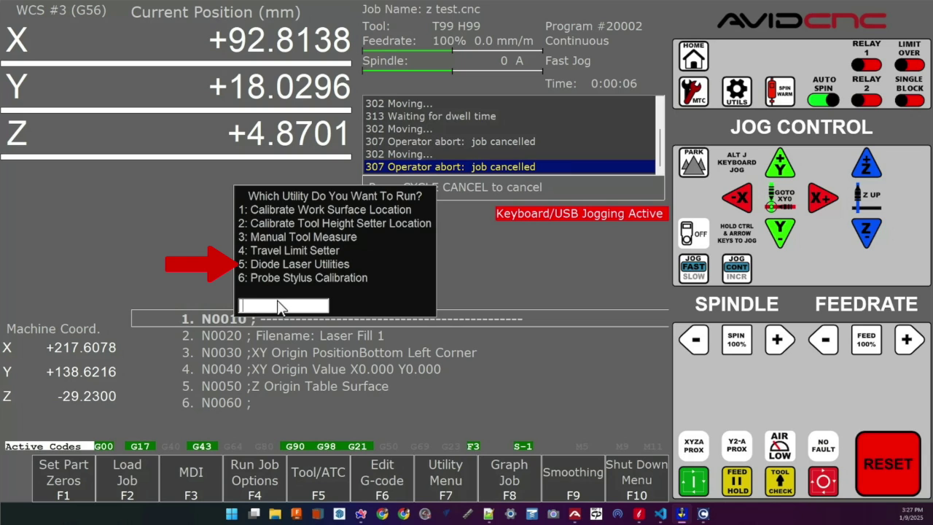
{"action": "type", "text": "5"}
{"action": "key", "text": "Return"}
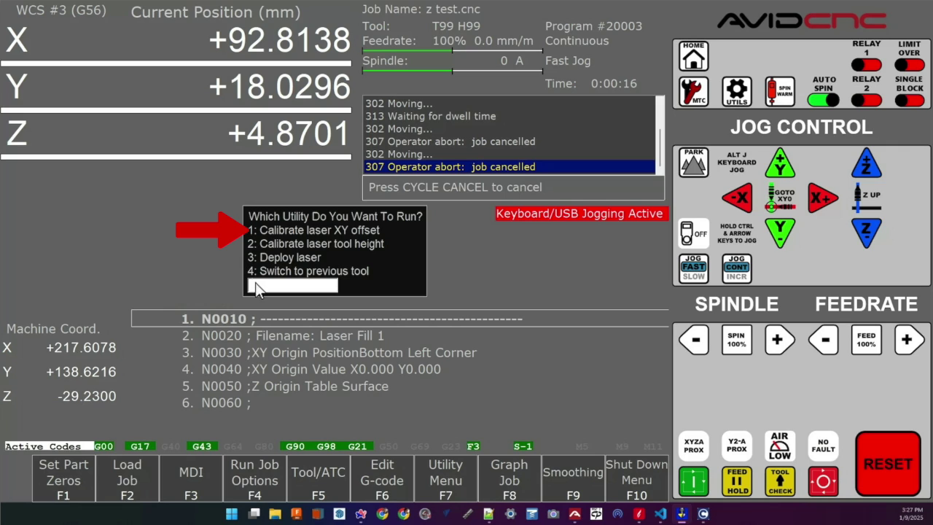
{"action": "type", "text": "1"}
{"action": "key", "text": "Return"}
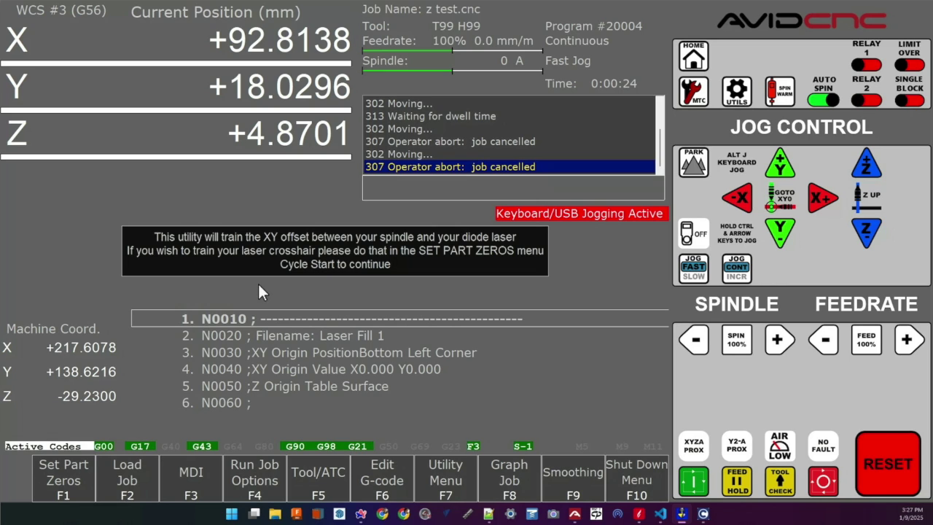
Step: Mark a spot with the spindle bit, then align the laser on it to train the XY offset
{"action": "key", "text": "alt+r"}
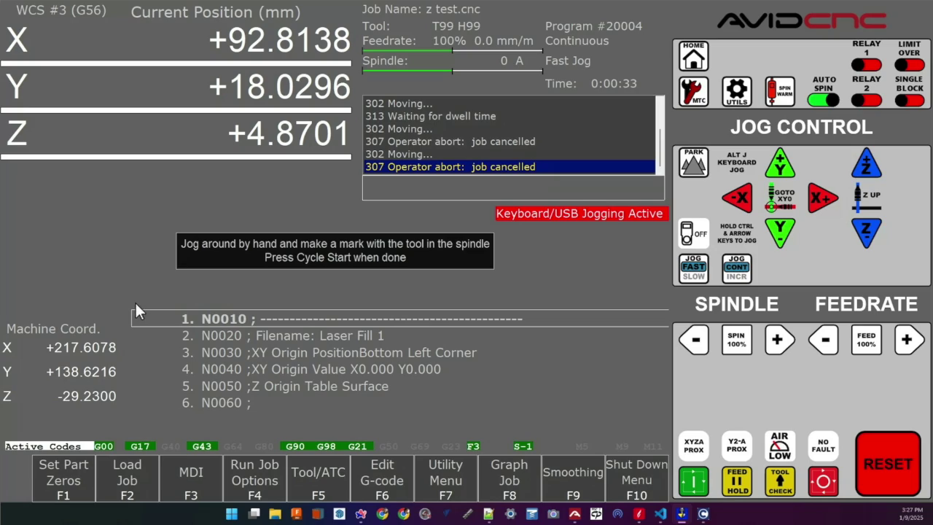
{"action": "key", "text": "alt+r"}
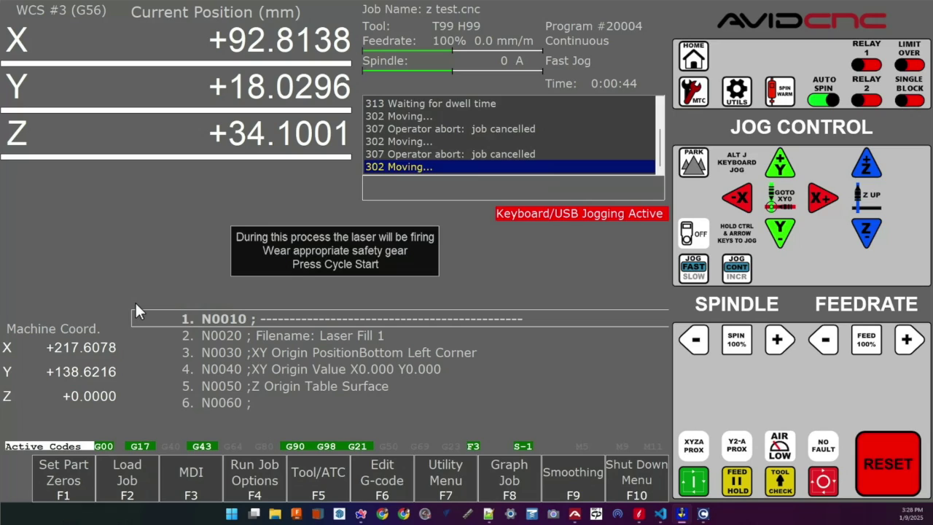
{"action": "key", "text": "alt+r"}
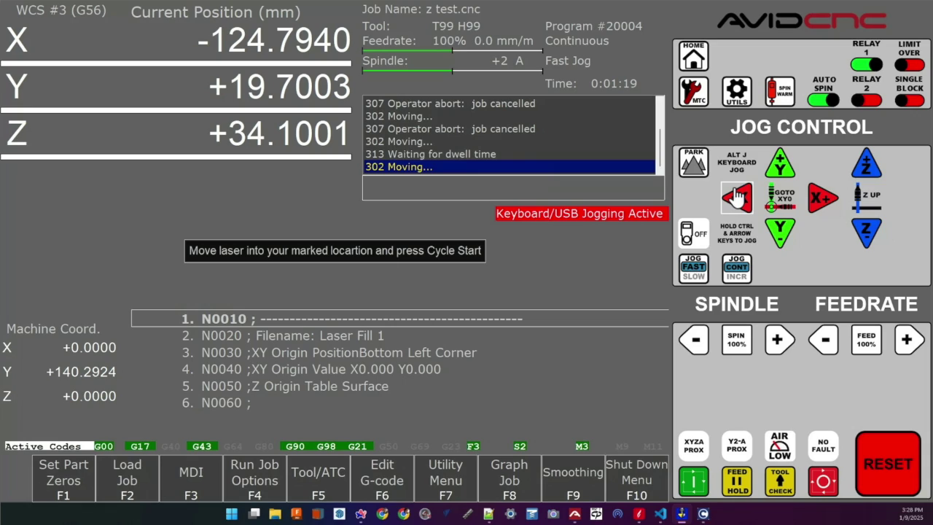
{"action": "key", "text": "alt+s"}
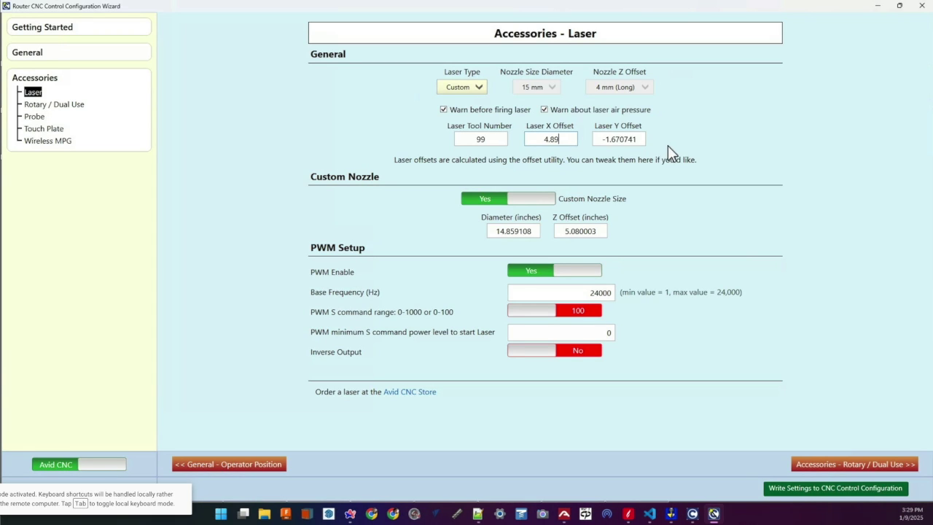
Step: Change the Laser Y Offset value to .72
{"action": "double_click", "coordinate": [630, 140]}
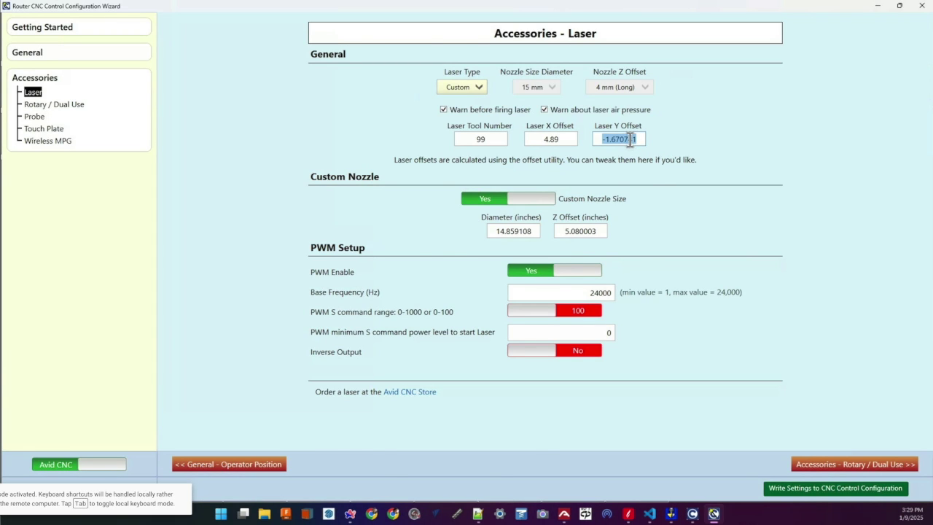
{"action": "type", "text": ".72"}
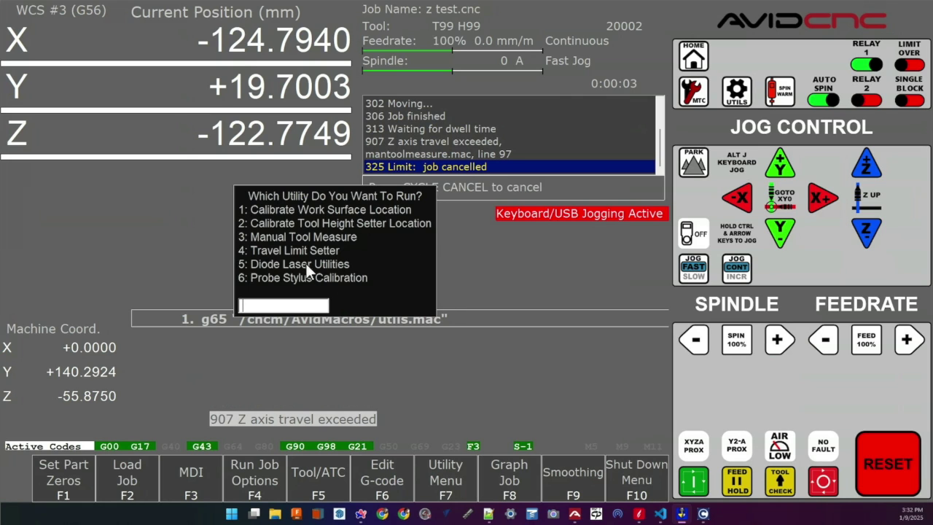
Step: Run laser tool height calibration (utilities 5, option 2) and accept the measured offset
{"action": "type", "text": "5"}
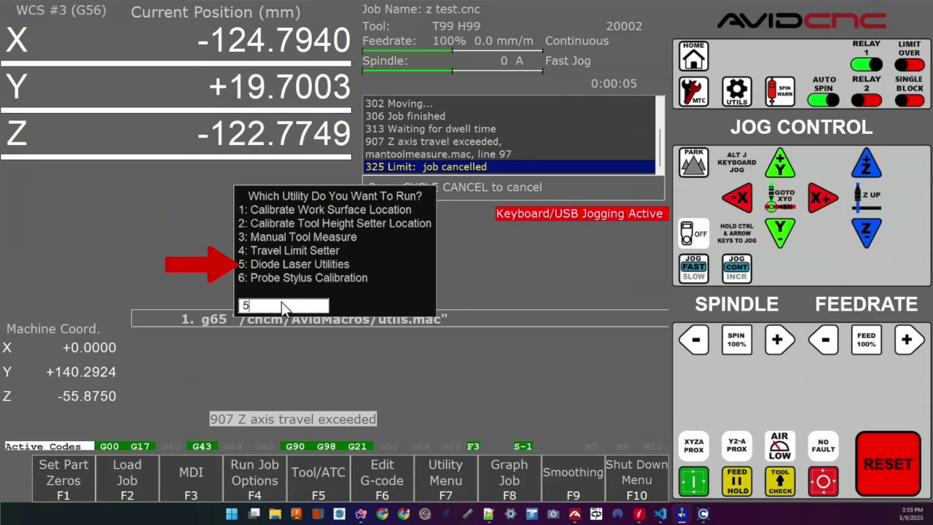
{"action": "key", "text": "Return"}
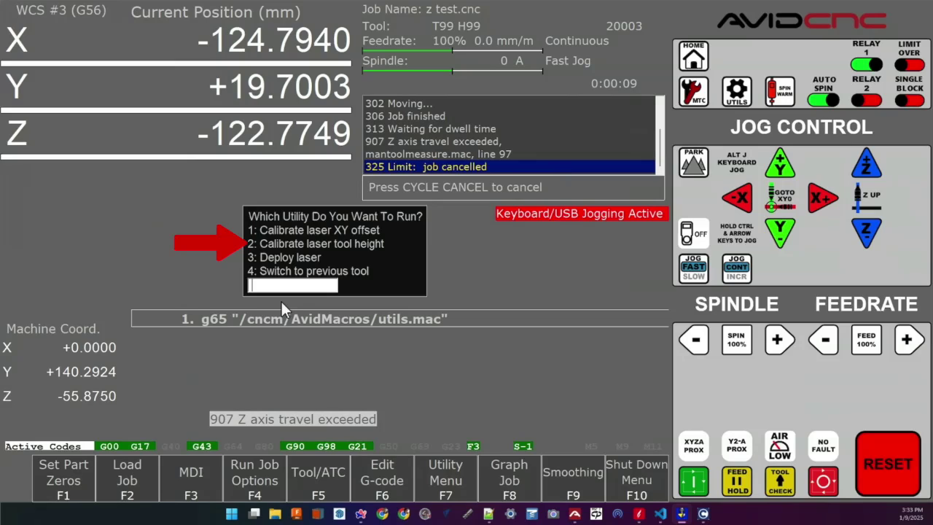
{"action": "type", "text": "2"}
{"action": "key", "text": "Return"}
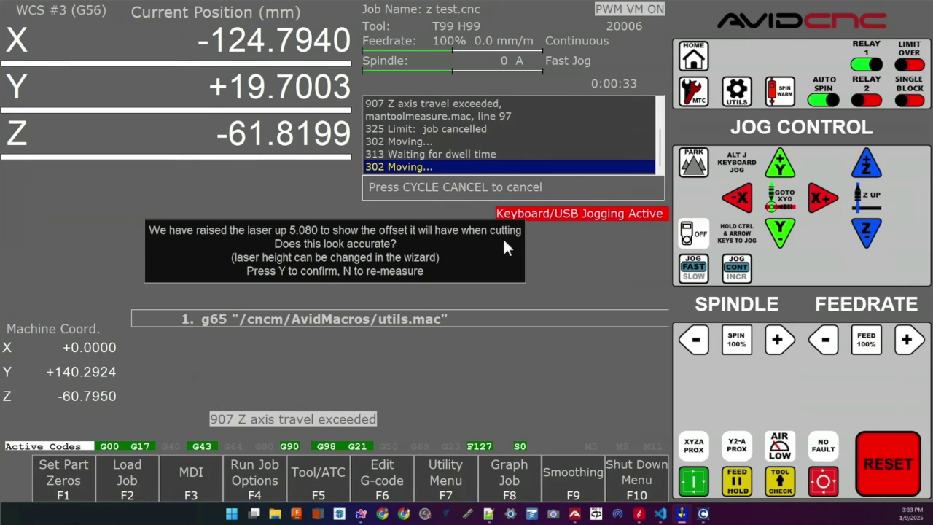
{"action": "key", "text": "y"}
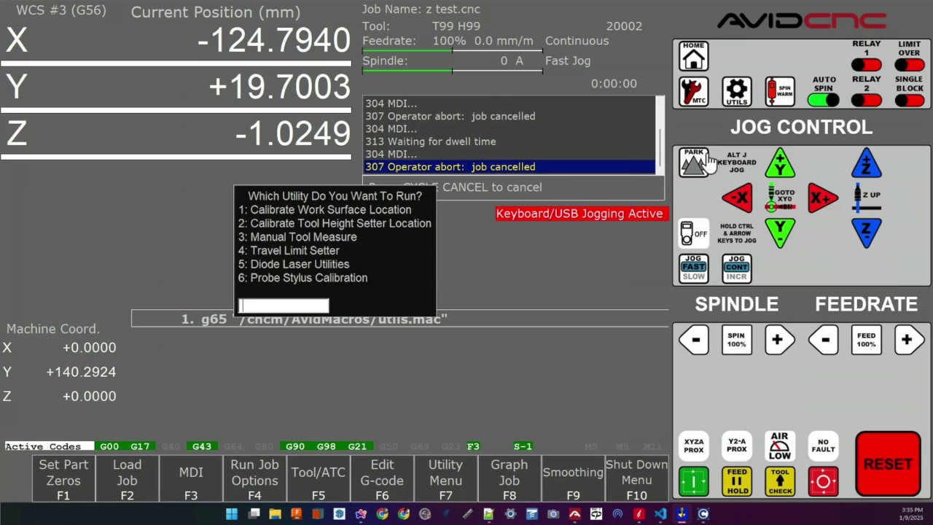
Step: Use Diode Laser Utilities option 4 to switch back to previous tool T2
{"action": "type", "text": "5"}
{"action": "key", "text": "Return"}
{"action": "key", "text": "alt+s"}
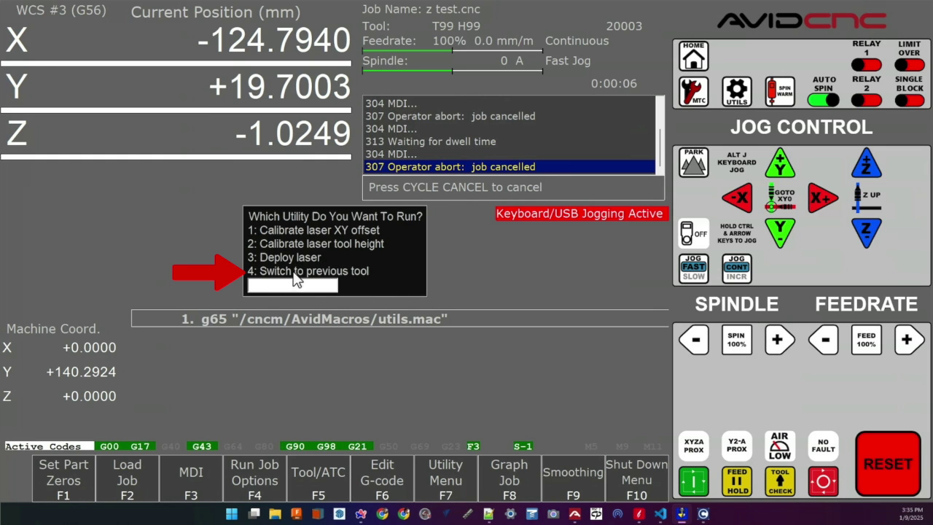
{"action": "type", "text": "4"}
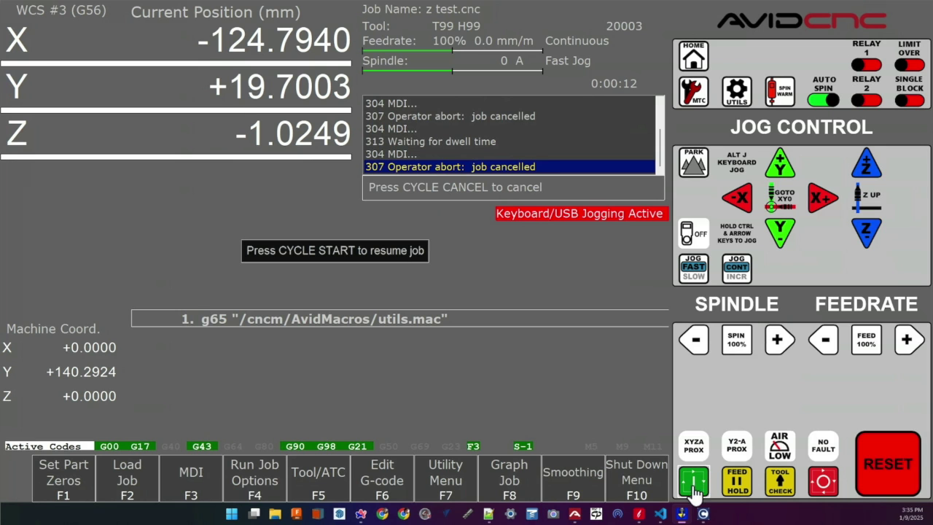
{"action": "left_click", "coordinate": [694, 485]}
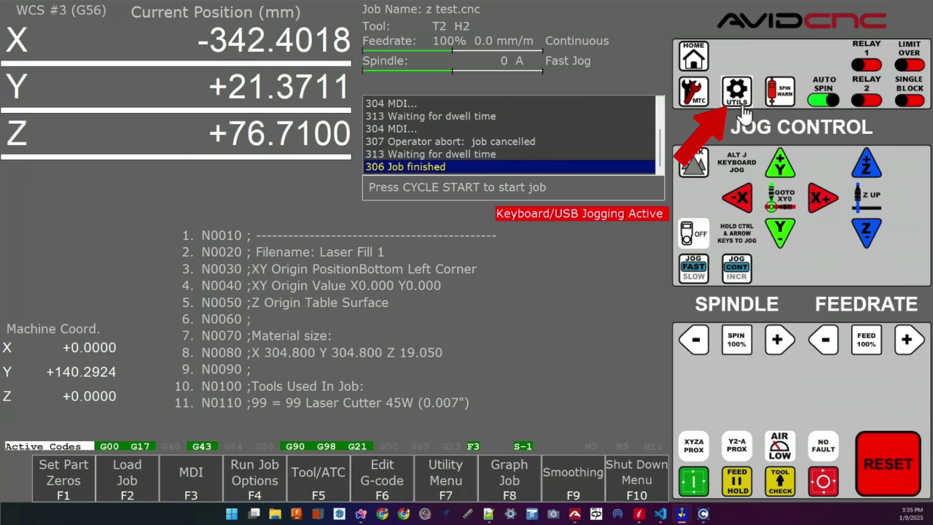
Step: Run UTILS > Diode Laser Utilities (5) > Deploy laser (3) so T99 becomes active with its XY offset
{"action": "left_click", "coordinate": [738, 94]}
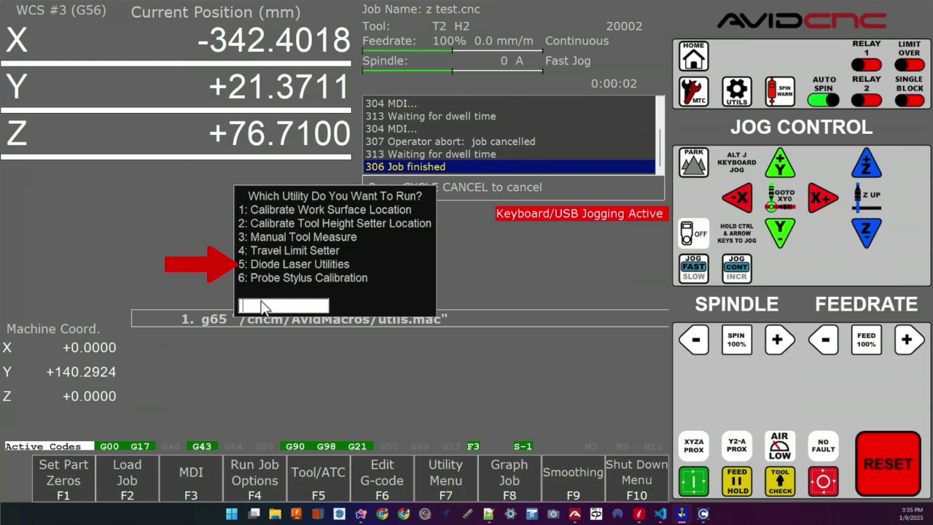
{"action": "type", "text": "5"}
{"action": "key", "text": "Return"}
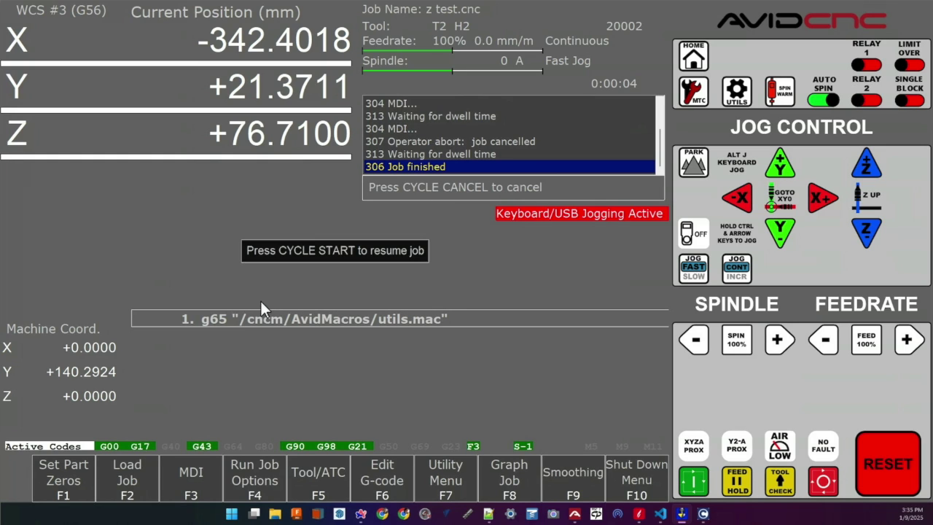
{"action": "key", "text": "alt+s"}
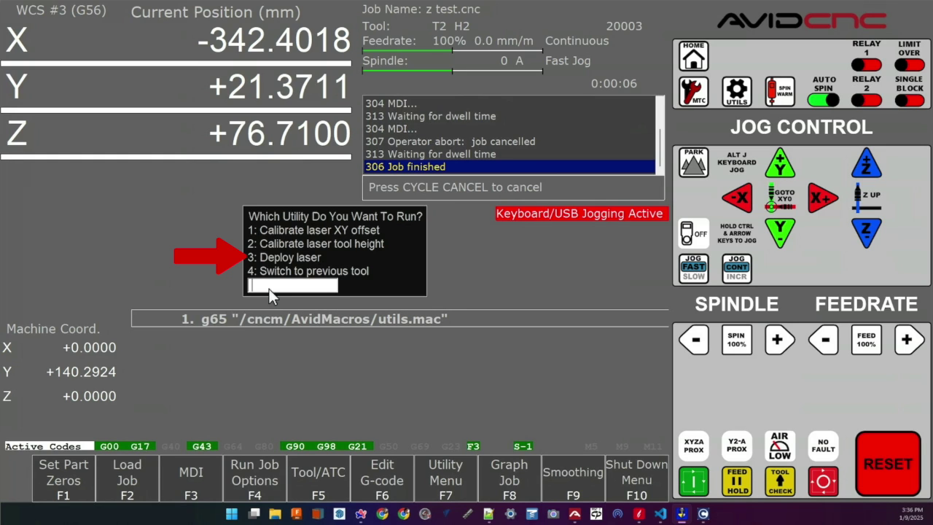
{"action": "key", "text": "Return"}
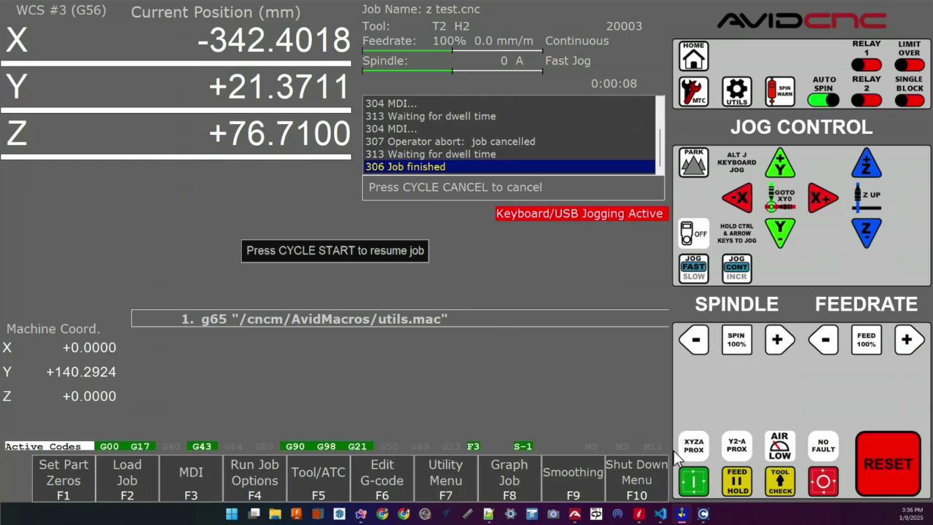
{"action": "left_click", "coordinate": [693, 480]}
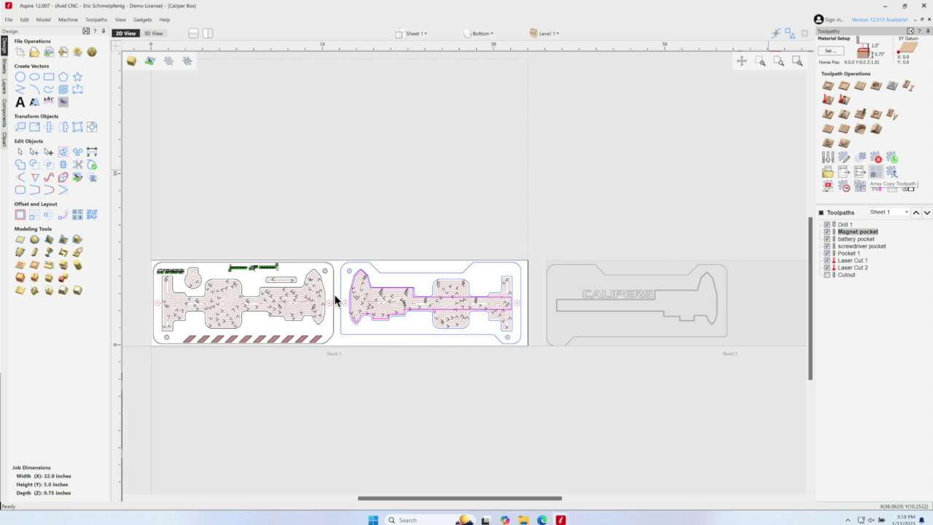
Step: Recalculate the battery pocket toolpath from its settings form
{"action": "left_click", "coordinate": [845, 225]}
{"action": "left_click", "coordinate": [822, 212]}
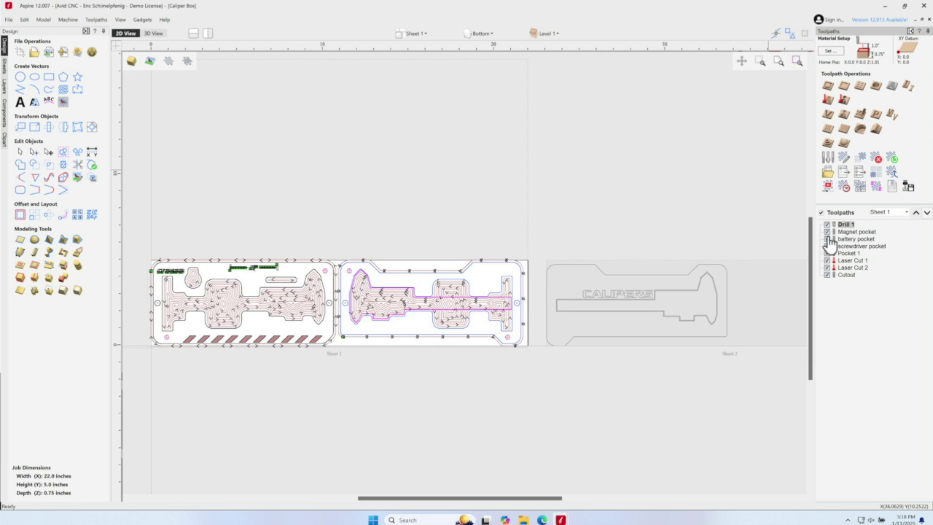
{"action": "left_click", "coordinate": [828, 239]}
{"action": "left_click", "coordinate": [828, 239]}
{"action": "left_click", "coordinate": [828, 239]}
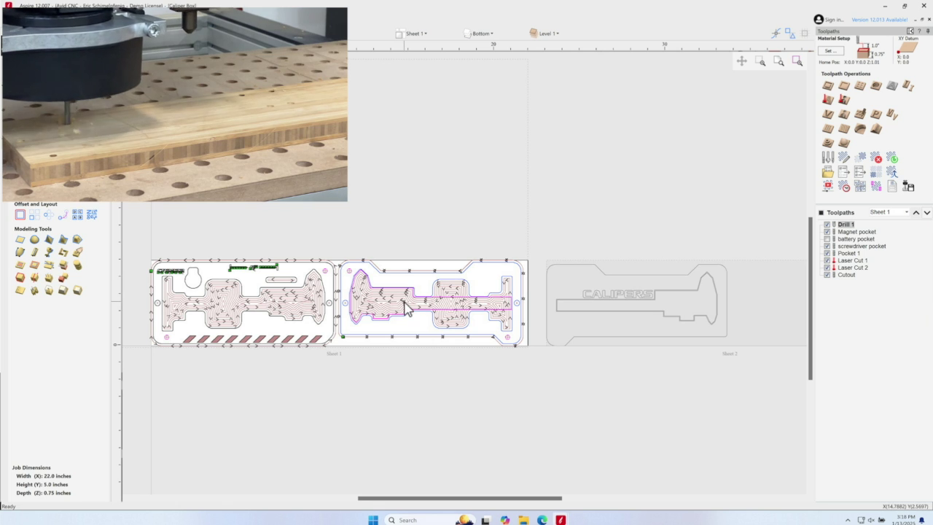
{"action": "double_click", "coordinate": [871, 239]}
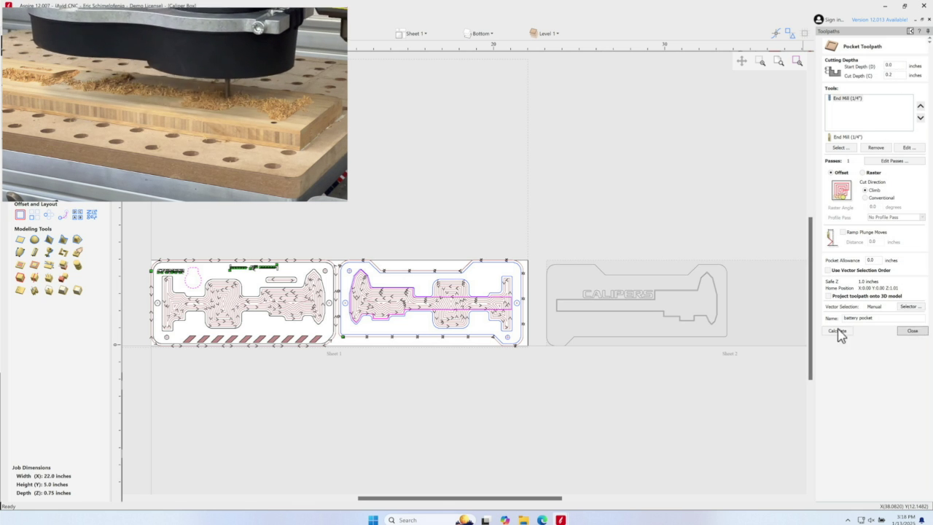
{"action": "left_click", "coordinate": [912, 331]}
Step: Hide every toolpath preview except Laser Cut 1 and Laser Cut 2
{"action": "scroll", "coordinate": [171, 321], "scroll_direction": "up", "scroll_amount": 5}
{"action": "scroll", "coordinate": [172, 320], "scroll_direction": "down", "scroll_amount": 3}
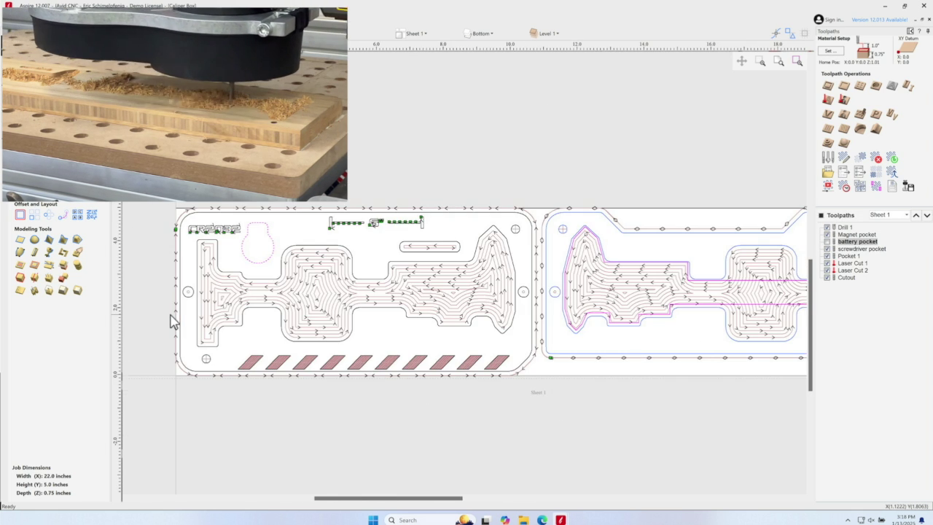
{"action": "left_click", "coordinate": [828, 241]}
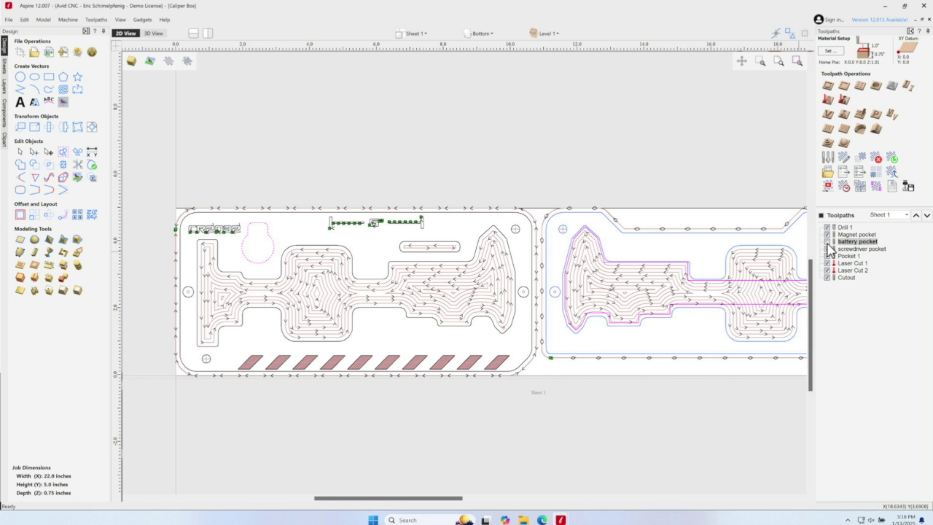
{"action": "left_click", "coordinate": [828, 249]}
{"action": "left_click", "coordinate": [827, 256]}
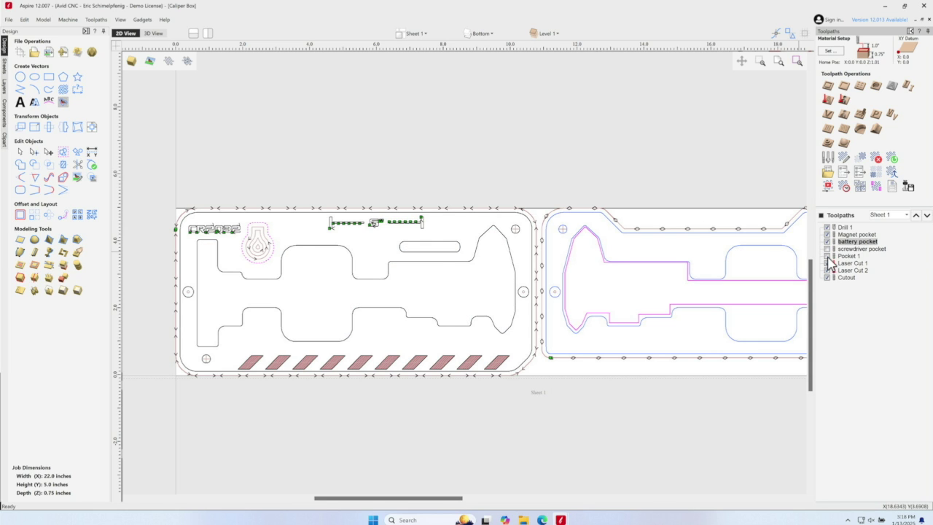
{"action": "left_click", "coordinate": [828, 256]}
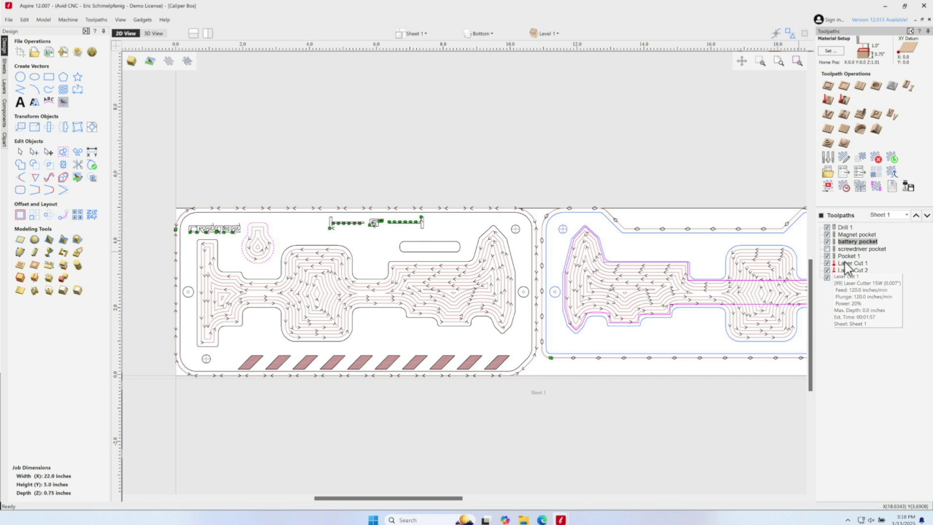
{"action": "left_click", "coordinate": [821, 215]}
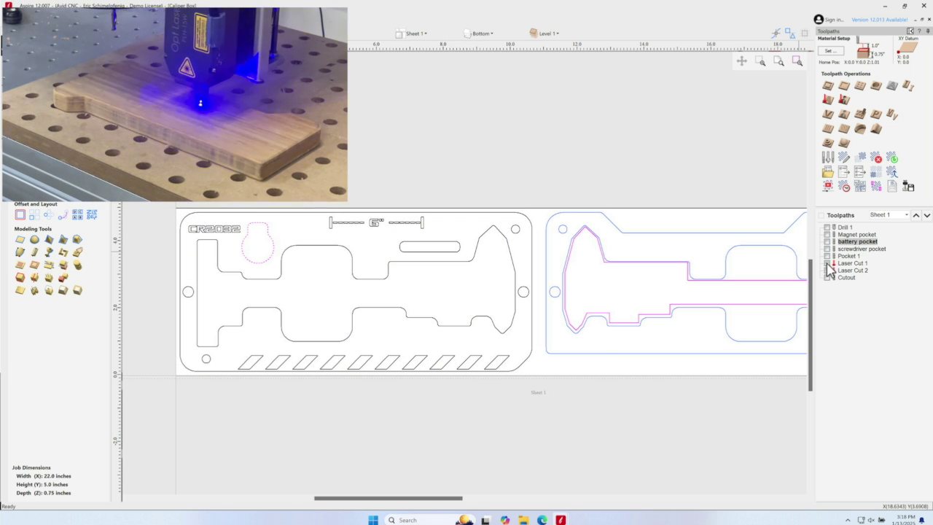
{"action": "left_click", "coordinate": [827, 263]}
{"action": "left_click", "coordinate": [828, 271]}
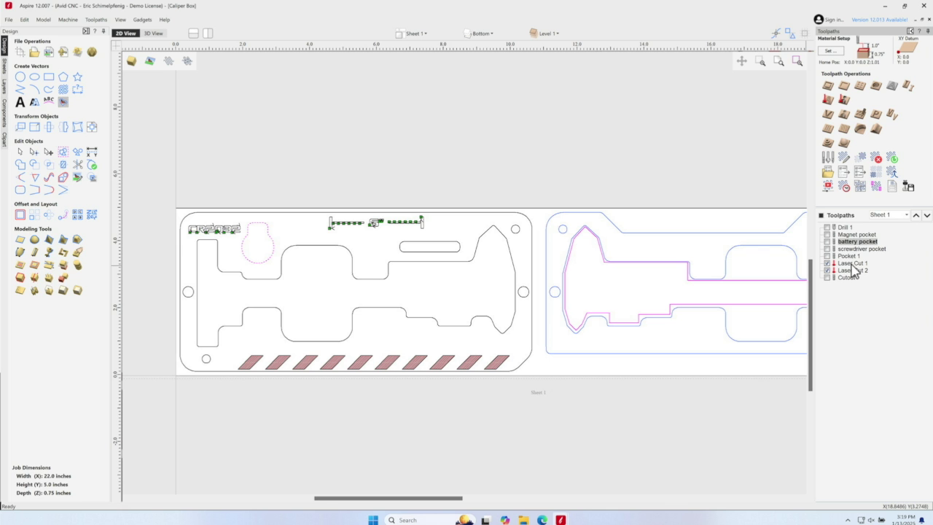
Step: Review Laser Cut 1's settings: Hatch Fill, 20% power, 120 inches/min, 0.015 stepover
{"action": "left_click", "coordinate": [852, 263]}
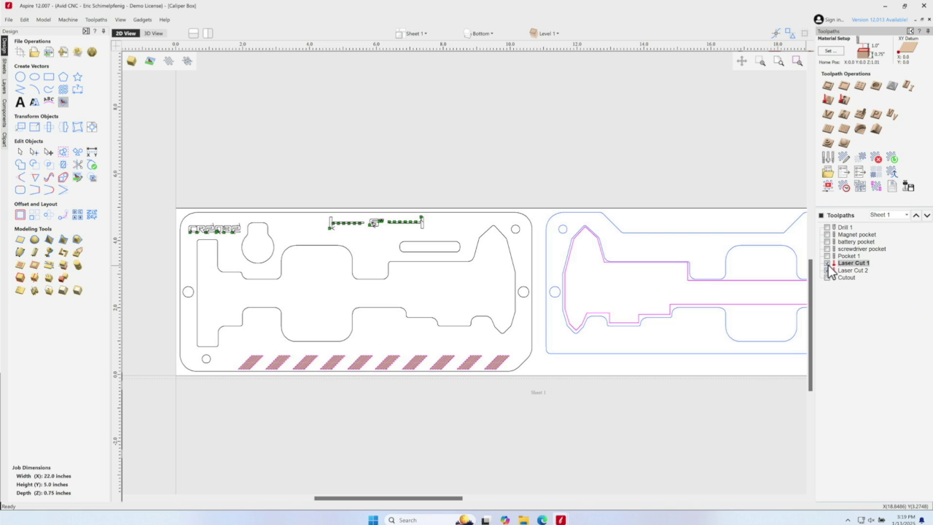
{"action": "left_click", "coordinate": [827, 270]}
{"action": "double_click", "coordinate": [848, 264]}
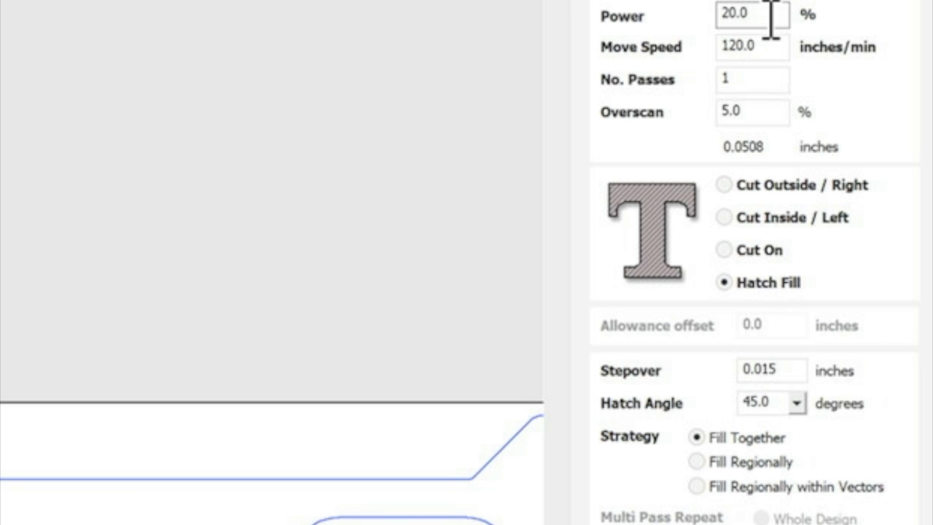
{"action": "left_click", "coordinate": [790, 46]}
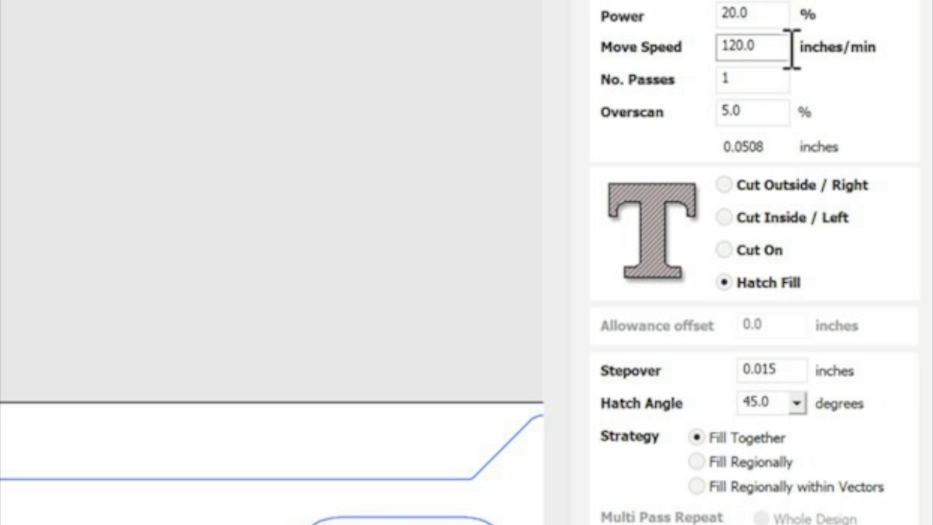
{"action": "left_click", "coordinate": [763, 84]}
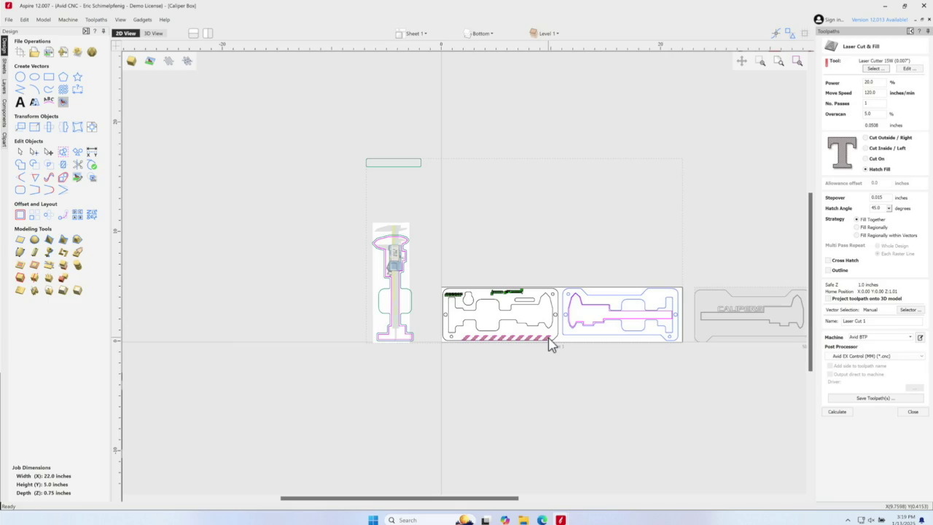
{"action": "scroll", "coordinate": [551, 345], "scroll_direction": "up", "scroll_amount": 5}
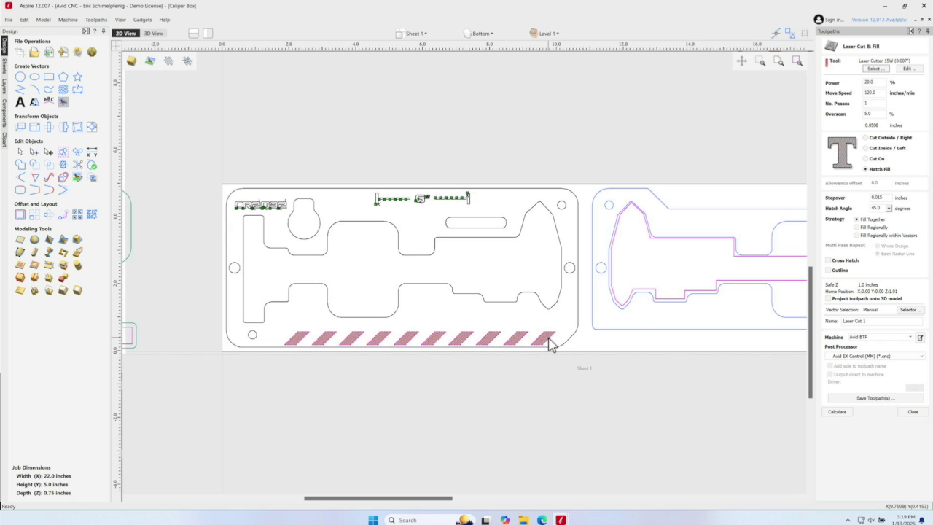
Step: Switch the preview from Laser Cut 1 to Laser Cut 2 and inspect its Cut On path on the CR2032 text
{"action": "left_click", "coordinate": [913, 412]}
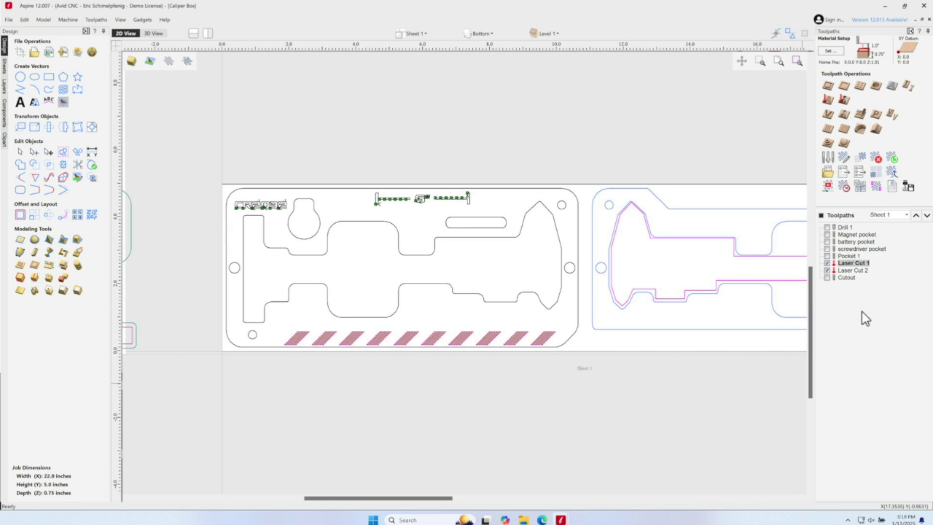
{"action": "left_click", "coordinate": [827, 264]}
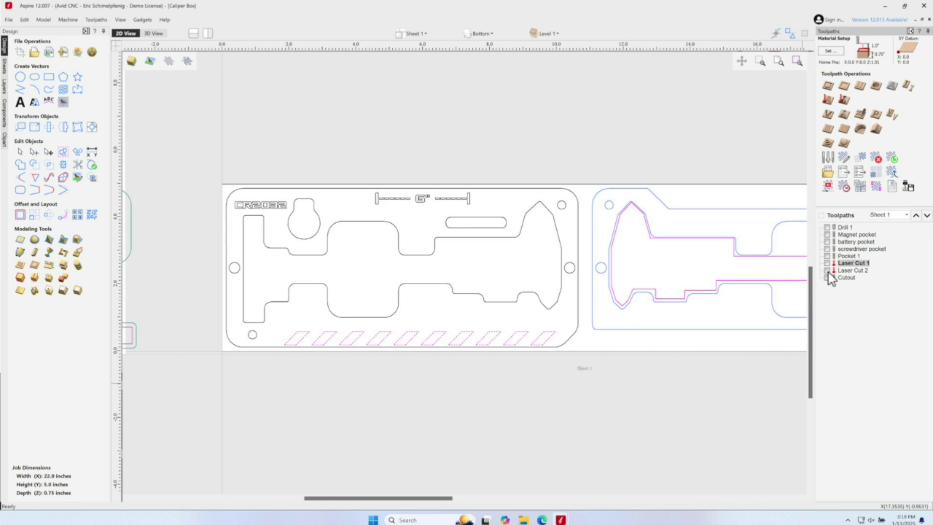
{"action": "left_click", "coordinate": [827, 271]}
{"action": "double_click", "coordinate": [848, 271]}
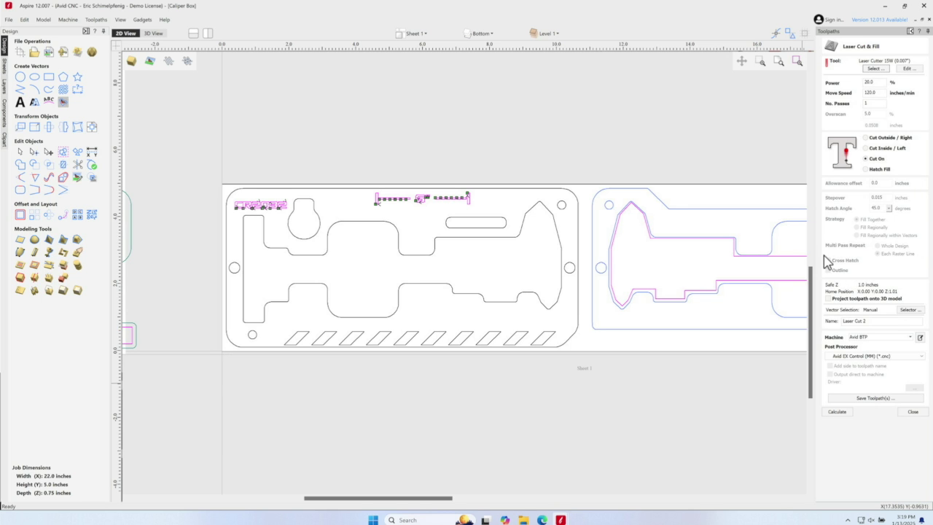
{"action": "scroll", "coordinate": [219, 197], "scroll_direction": "up", "scroll_amount": 4}
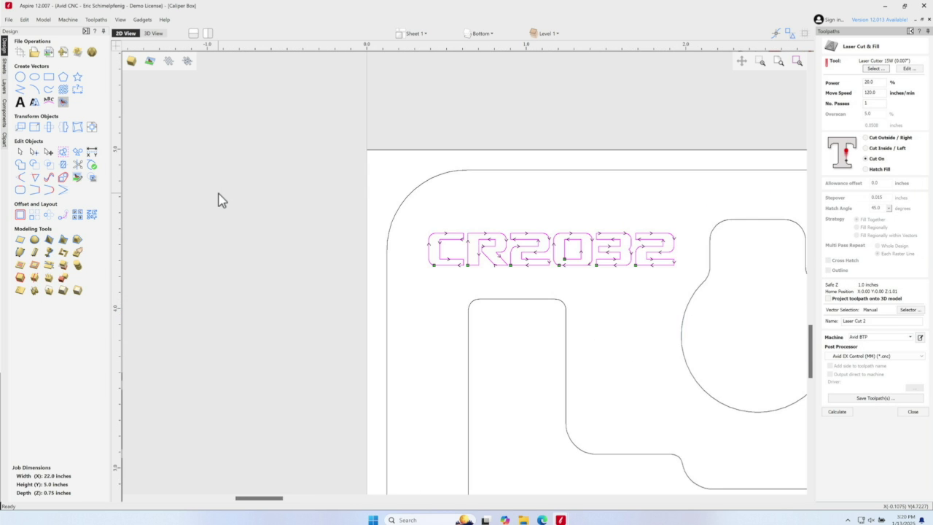
{"action": "scroll", "coordinate": [219, 198], "scroll_direction": "down", "scroll_amount": 6}
{"action": "scroll", "coordinate": [219, 198], "scroll_direction": "up", "scroll_amount": 3}
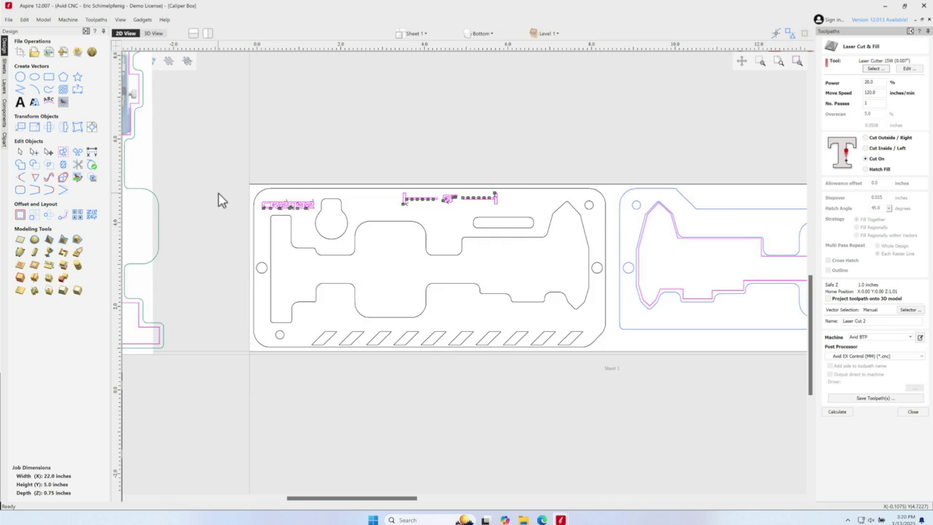
{"action": "scroll", "coordinate": [218, 198], "scroll_direction": "up", "scroll_amount": 1}
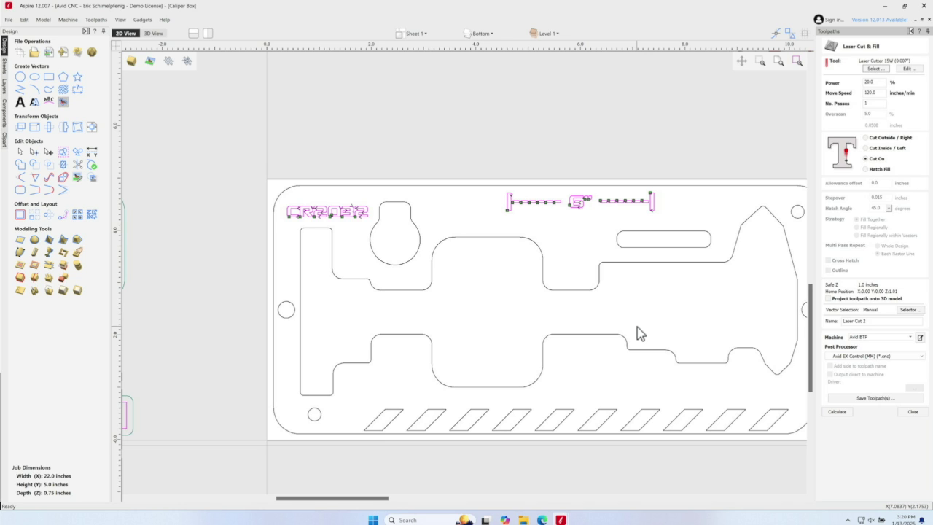
{"action": "left_click", "coordinate": [913, 412]}
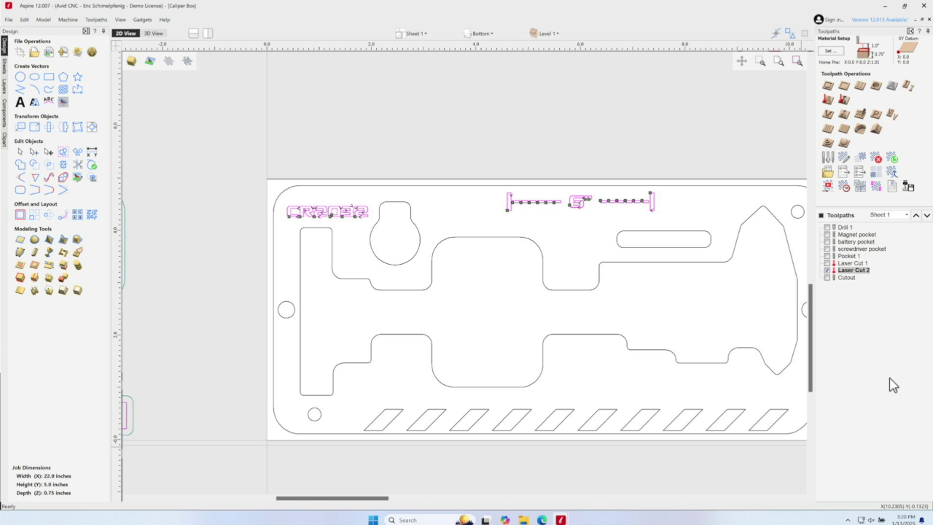
Step: Show the 99 Laser Cutter 45W (0.007") entry in the Tool Database: 45 W, 100% power, 200 inches/min
{"action": "left_click", "coordinate": [67, 20]}
{"action": "left_click", "coordinate": [94, 19]}
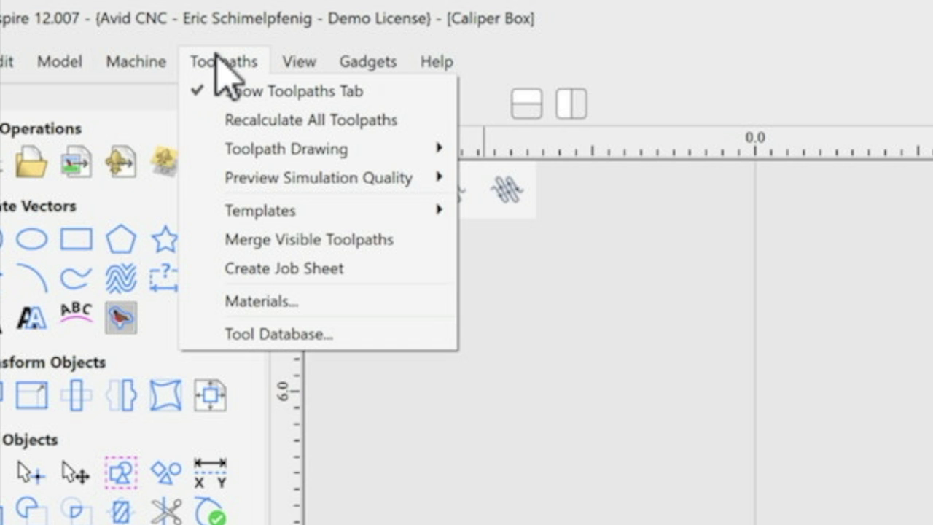
{"action": "left_click", "coordinate": [243, 337]}
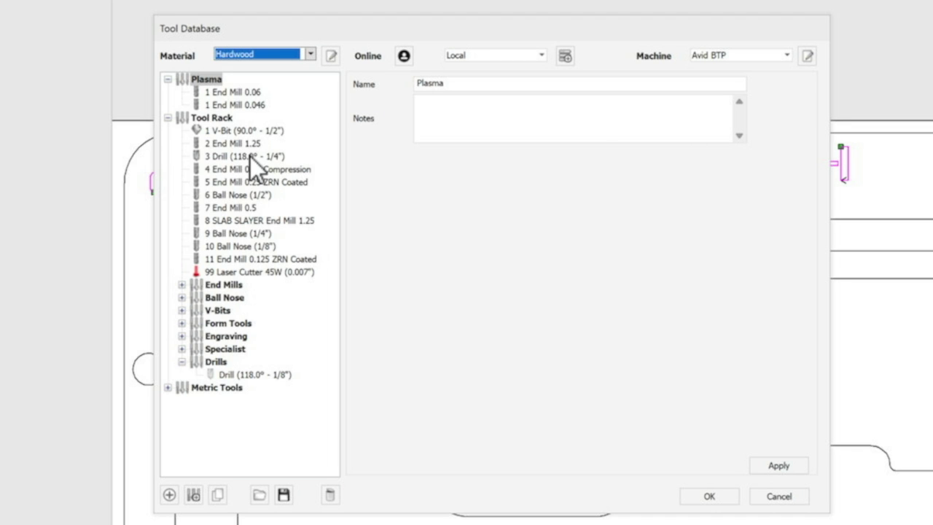
{"action": "left_click", "coordinate": [252, 272]}
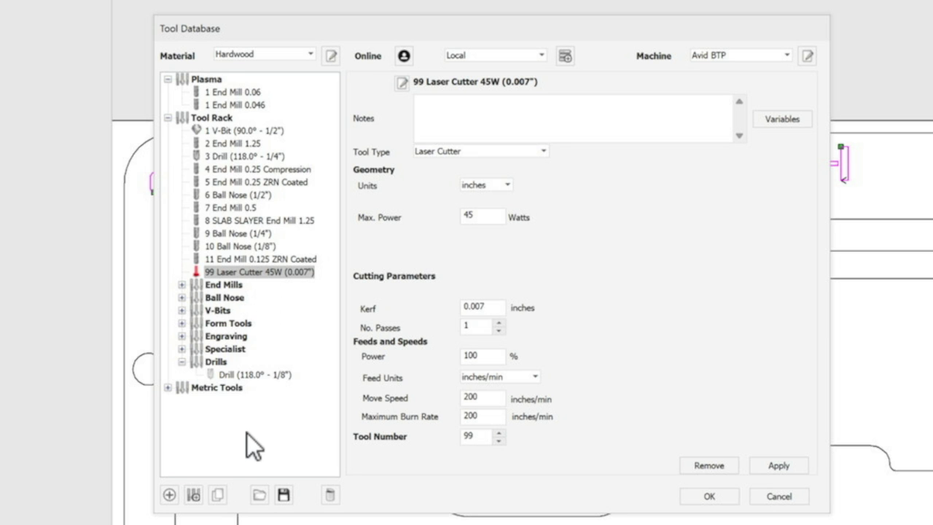
Step: Add a new Laser Cutter tool with 15 W max power, copying the 99 Laser Cutter's settings
{"action": "left_click", "coordinate": [169, 495]}
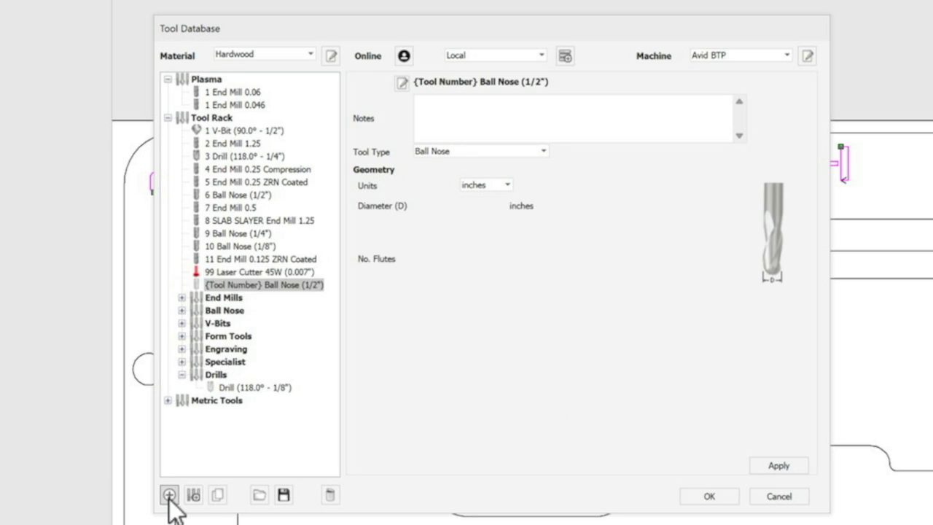
{"action": "left_click", "coordinate": [469, 152]}
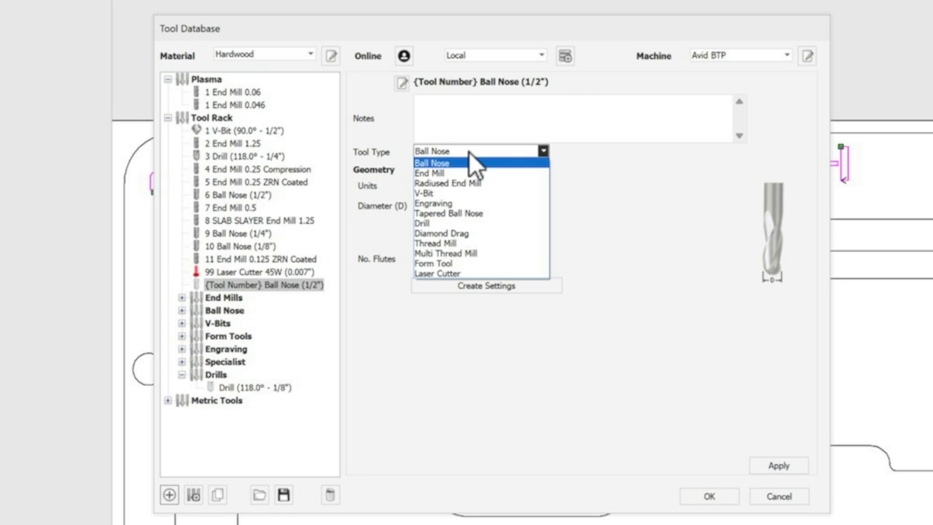
{"action": "left_click", "coordinate": [468, 275]}
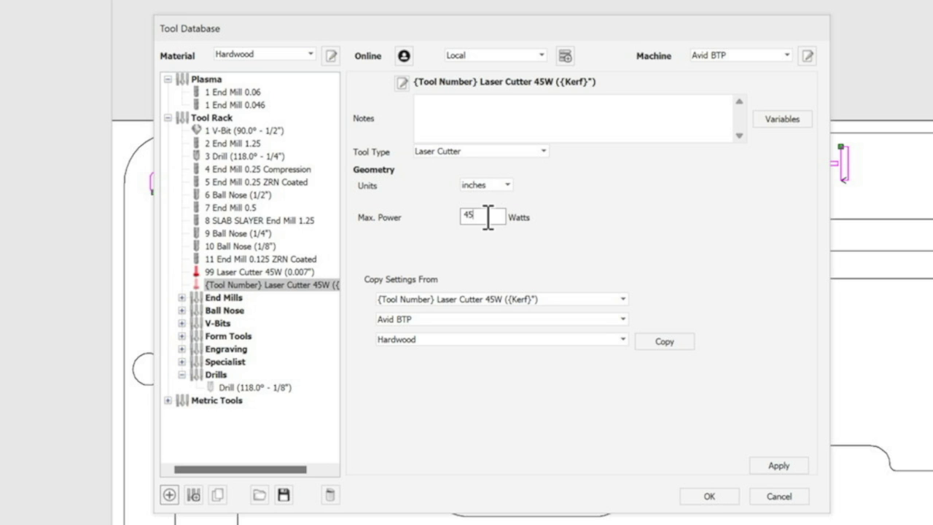
{"action": "left_click_drag", "start_coordinate": [493, 217], "coordinate": [448, 218]}
{"action": "type", "text": "15"}
{"action": "left_click", "coordinate": [663, 339]}
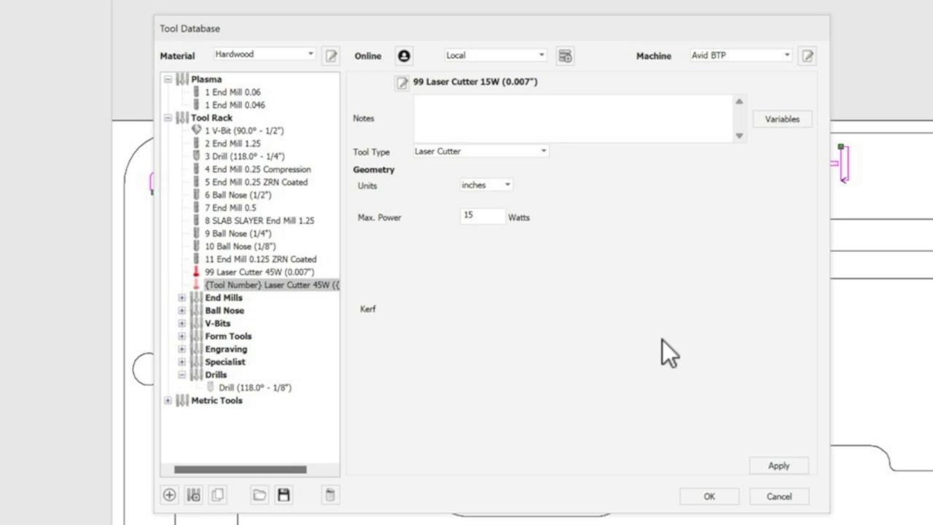
{"action": "left_click", "coordinate": [496, 307]}
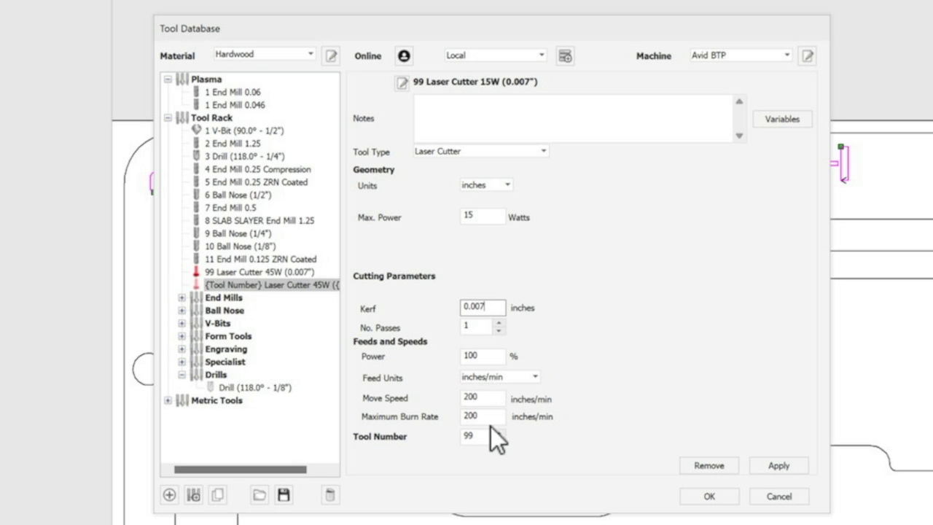
Step: Change the 15W laser's Move Speed from 200 to 150 and Maximum Burn Rate to 150, then apply and close
{"action": "left_click", "coordinate": [494, 400]}
{"action": "left_click_drag", "start_coordinate": [494, 400], "coordinate": [445, 400]}
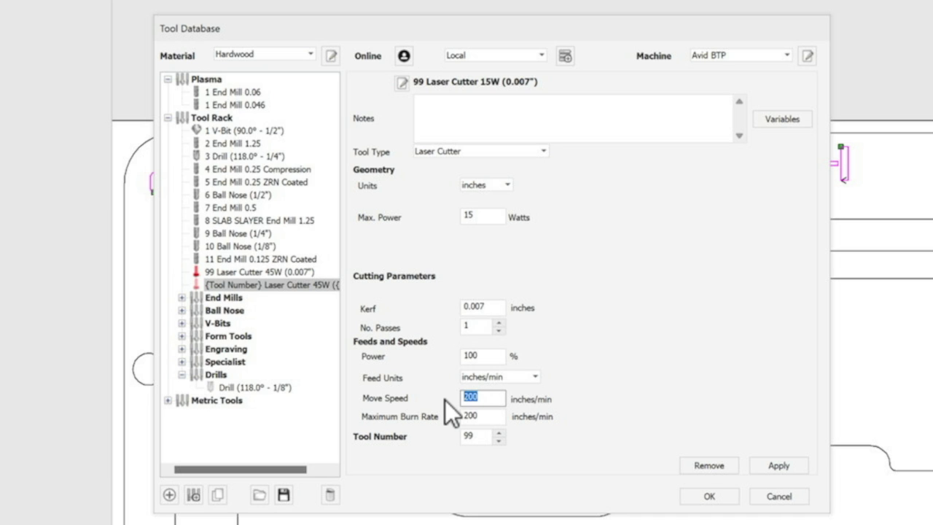
{"action": "type", "text": "150"}
{"action": "key", "text": "Tab"}
{"action": "type", "text": "150"}
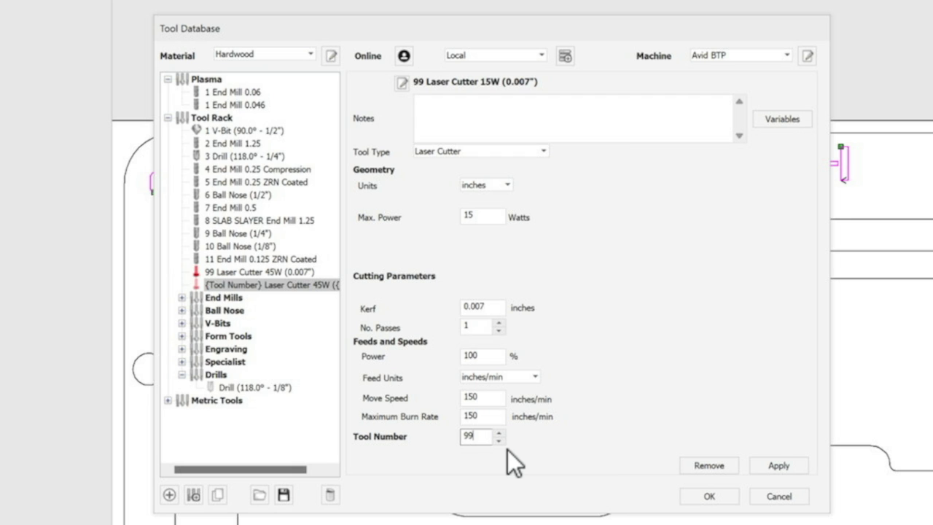
{"action": "left_click", "coordinate": [788, 469]}
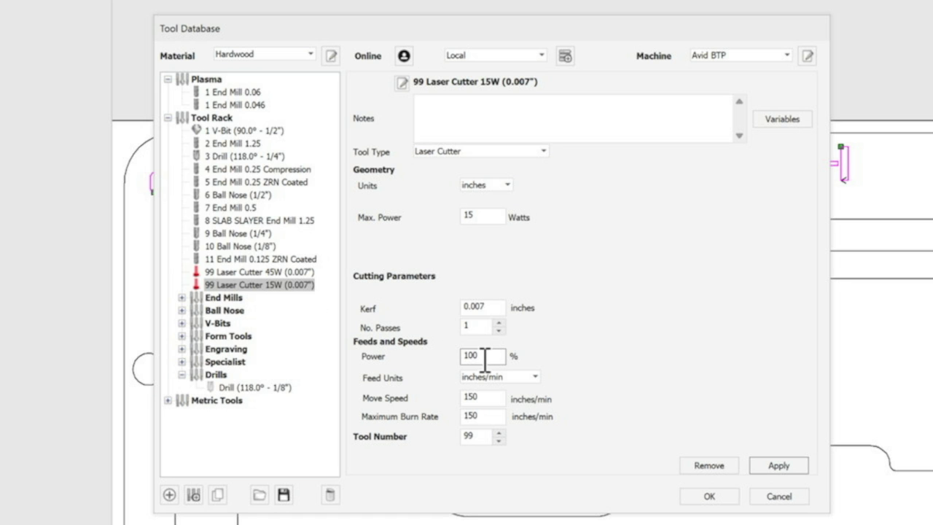
{"action": "left_click", "coordinate": [707, 498]}
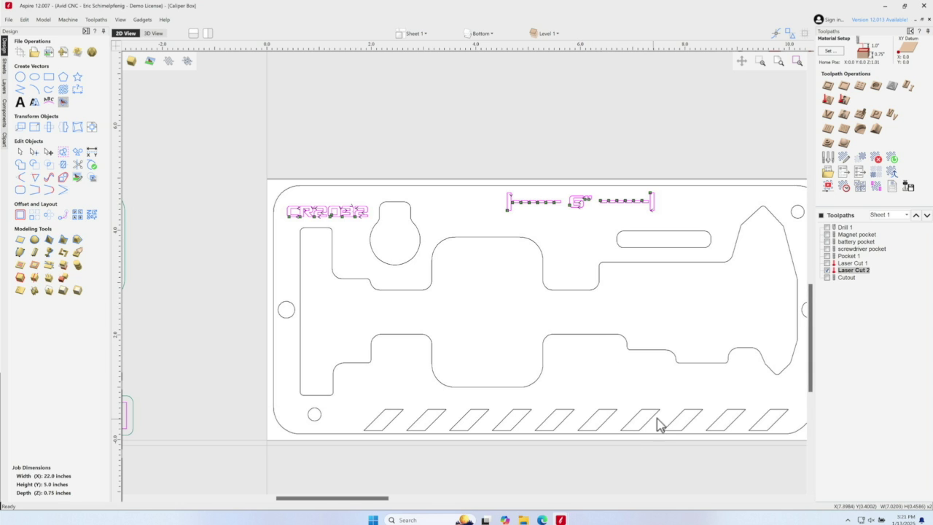
Step: Hide Laser Cut 2 and select the bottom parallelogram chevrons for a new Laser Cut & Fill toolpath
{"action": "left_click", "coordinate": [827, 271]}
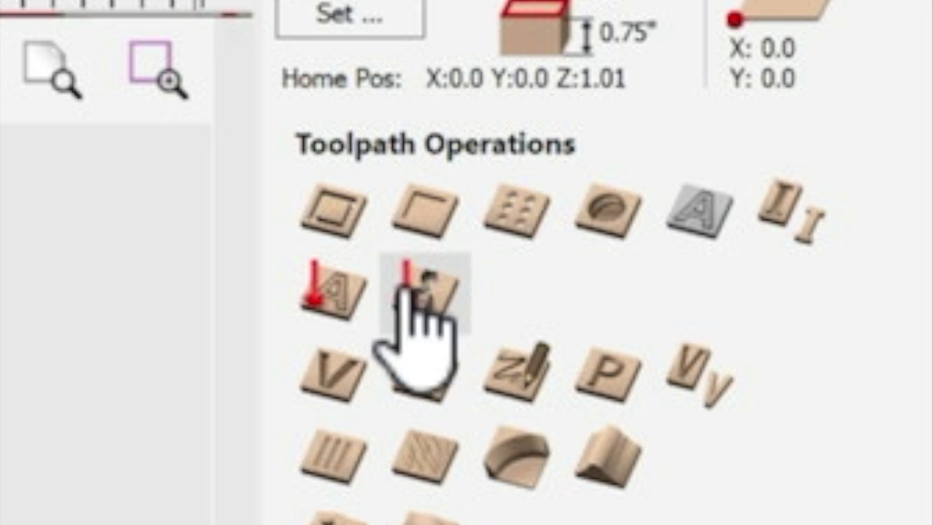
{"action": "left_click", "coordinate": [346, 290]}
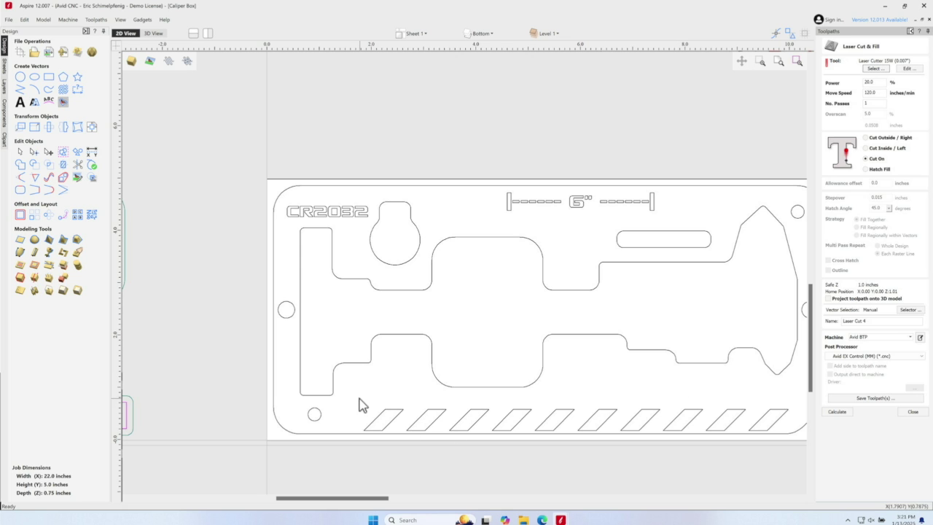
{"action": "mouse_move", "coordinate": [358, 399]}
{"action": "left_mouse_down"}
{"action": "mouse_move", "coordinate": [811, 444]}
{"action": "mouse_move", "coordinate": [804, 452]}
{"action": "left_mouse_up"}
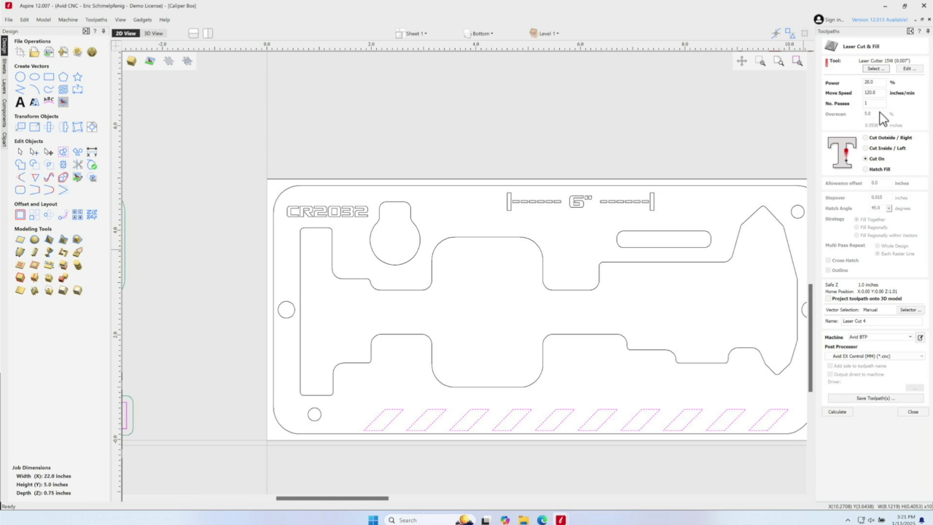
Step: Confirm the Laser Cutter 15W settings: 20% power, 120 inches/min, one pass
{"action": "left_click", "coordinate": [878, 83]}
{"action": "double_click", "coordinate": [877, 83]}
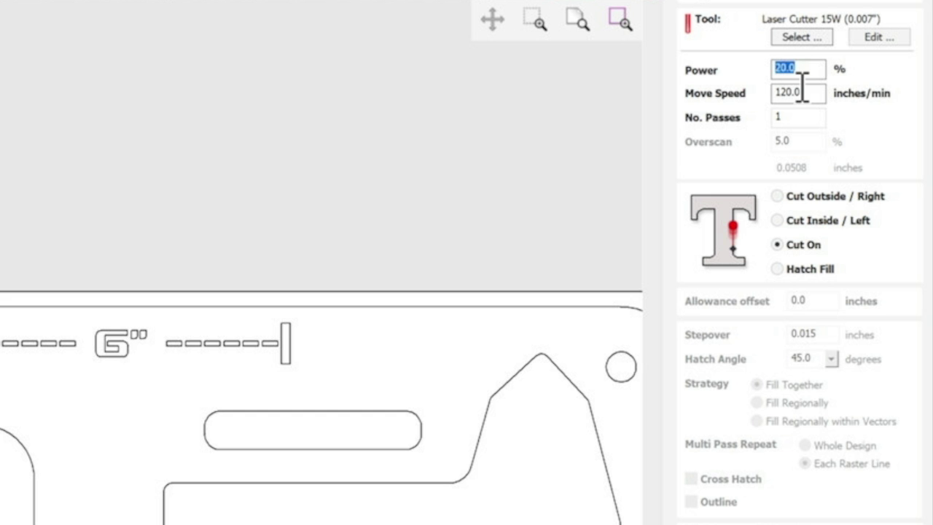
{"action": "left_click", "coordinate": [815, 93]}
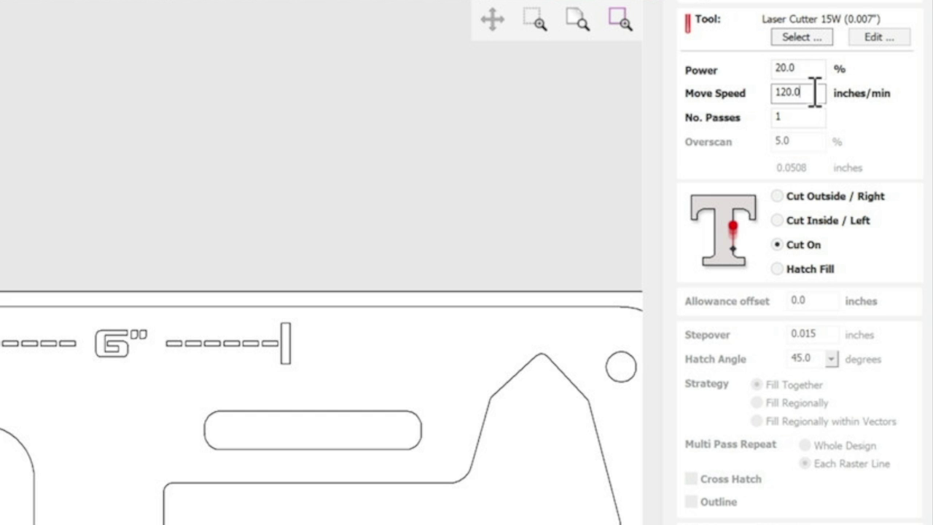
{"action": "left_click", "coordinate": [807, 113]}
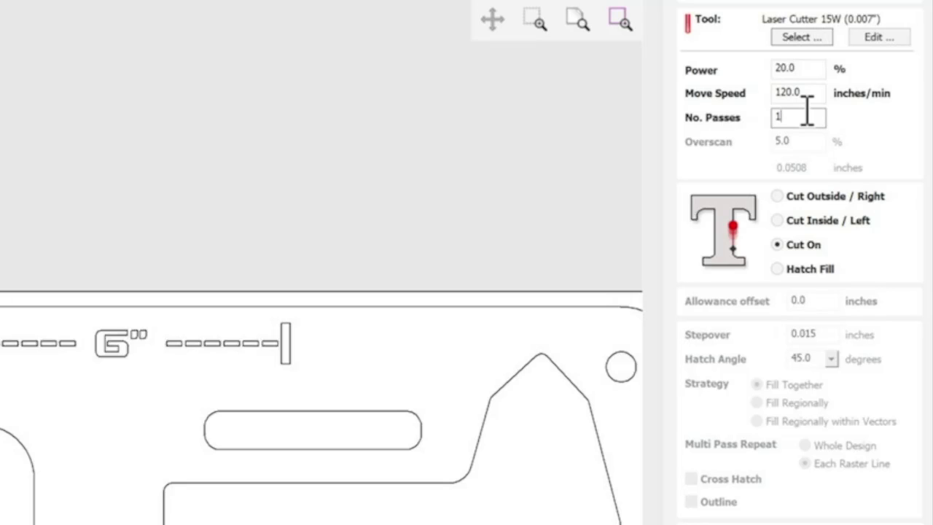
Step: Set the laser fill to Hatch Fill at 45° with the Outline option enabled
{"action": "left_click", "coordinate": [784, 271]}
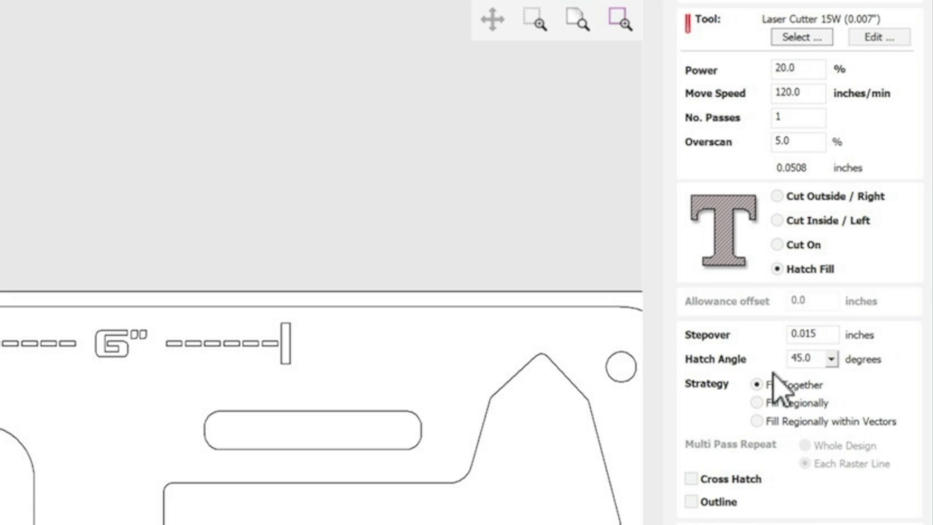
{"action": "left_click", "coordinate": [832, 359]}
{"action": "left_click", "coordinate": [691, 503]}
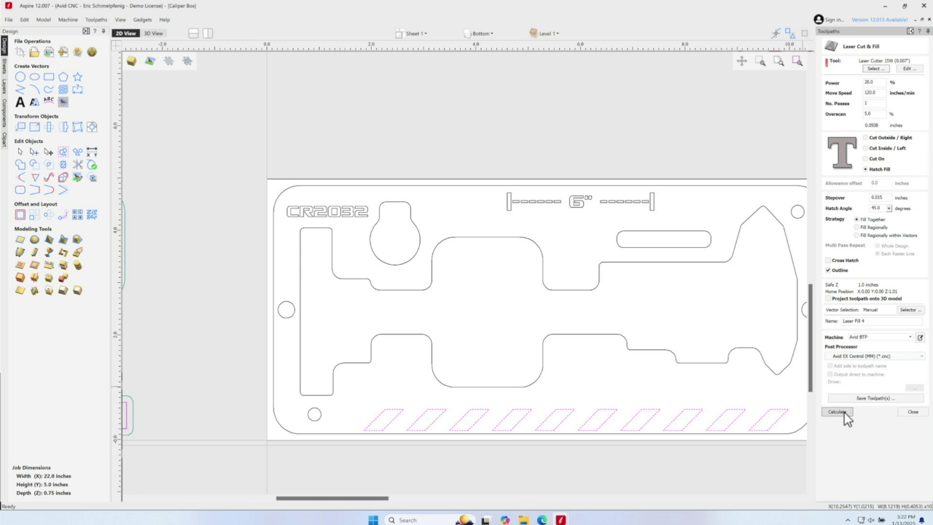
Step: Calculate Laser Fill 4, show all toolpaths, and bring up Save Toolpaths with Avid EX Control (MM)
{"action": "left_click", "coordinate": [837, 412]}
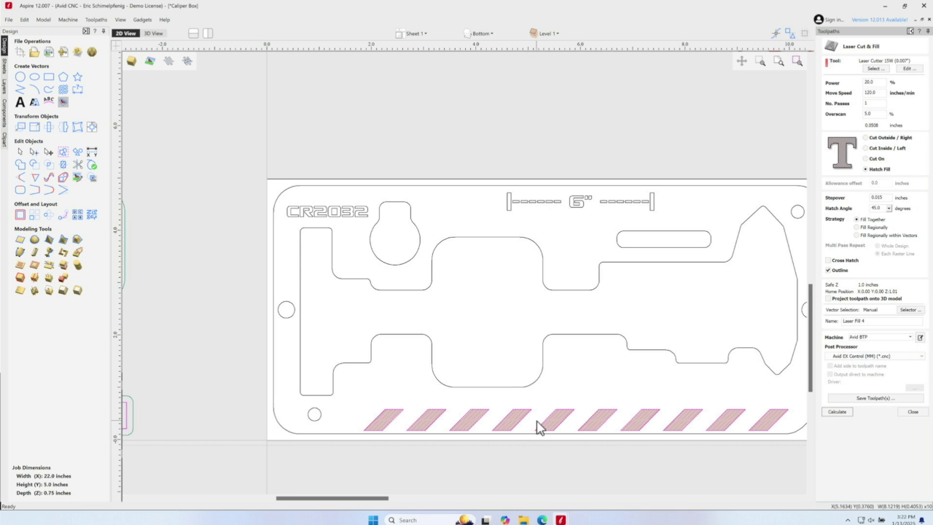
{"action": "scroll", "coordinate": [533, 427], "scroll_direction": "up", "scroll_amount": 3}
{"action": "scroll", "coordinate": [532, 428], "scroll_direction": "down", "scroll_amount": 2}
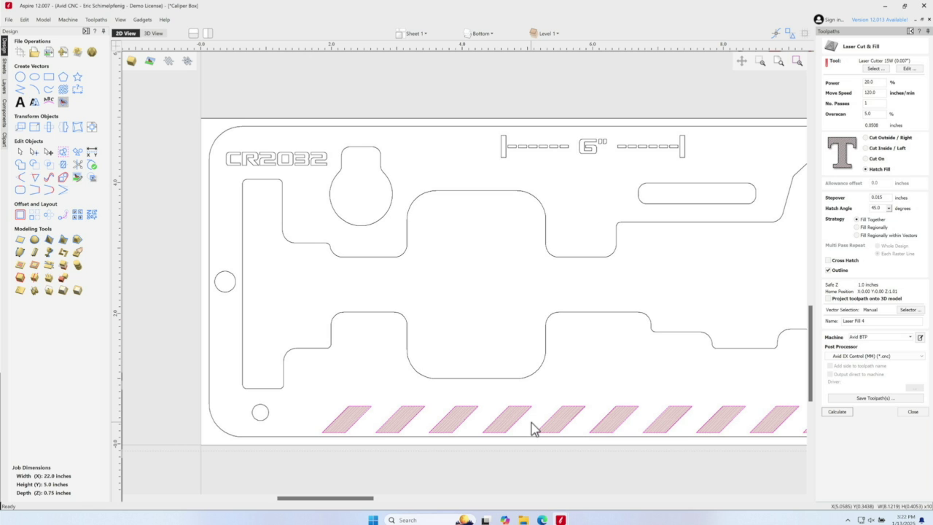
{"action": "left_click", "coordinate": [912, 412]}
{"action": "left_click", "coordinate": [821, 209]}
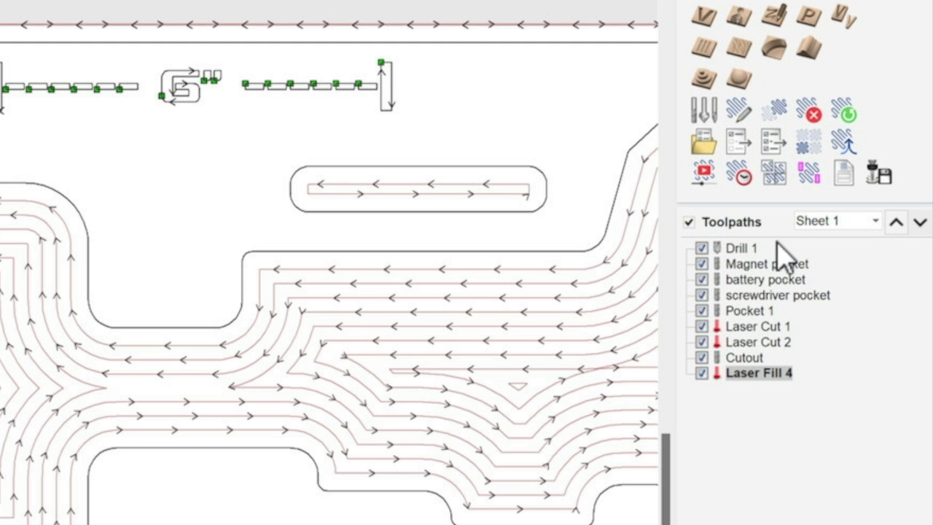
{"action": "left_click", "coordinate": [880, 175]}
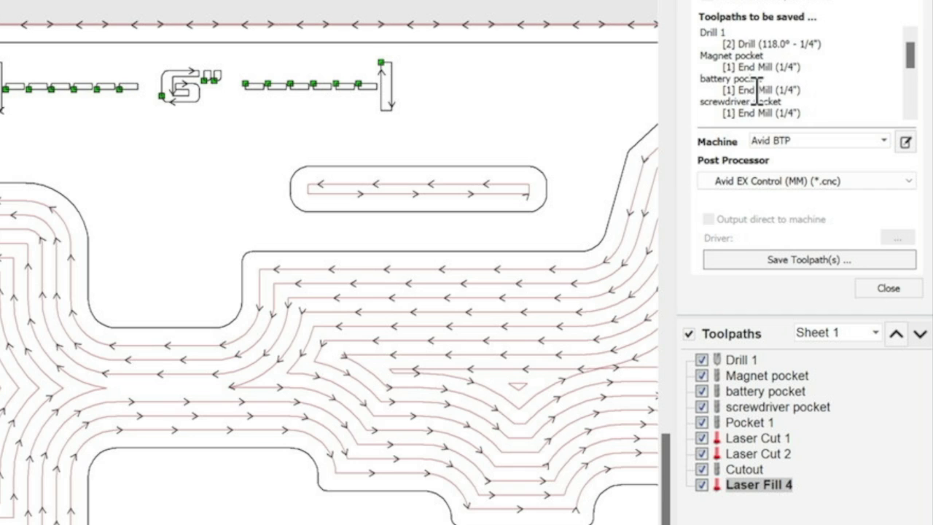
{"action": "scroll", "coordinate": [912, 70], "scroll_direction": "down", "scroll_amount": 1}
{"action": "left_click_drag", "start_coordinate": [908, 53], "coordinate": [909, 71]}
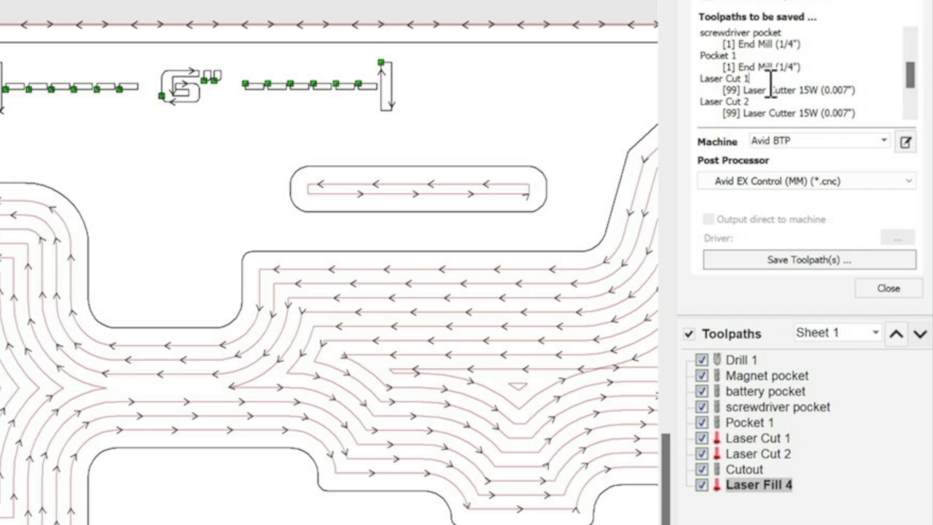
{"action": "double_click", "coordinate": [722, 89]}
{"action": "left_click_drag", "start_coordinate": [724, 89], "coordinate": [766, 89]}
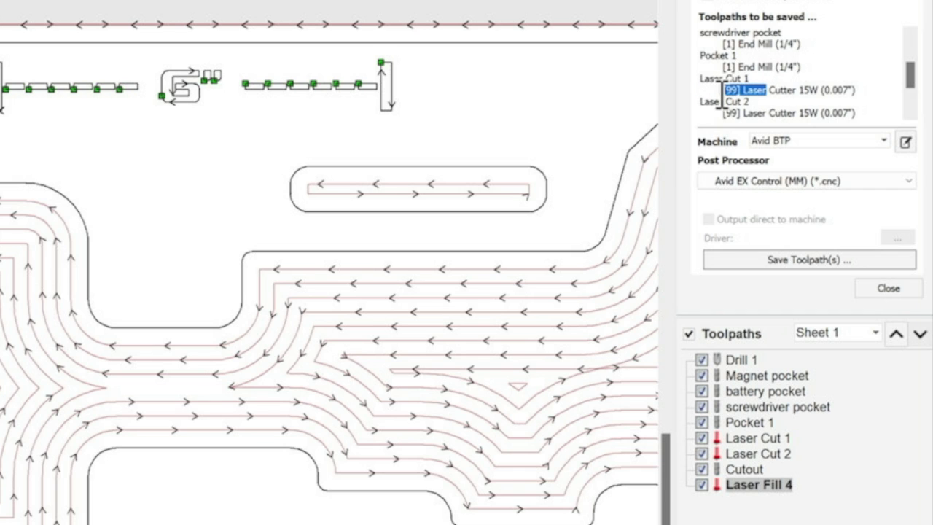
{"action": "right_click", "coordinate": [811, 89]}
{"action": "left_click", "coordinate": [852, 144]}
{"action": "left_click", "coordinate": [787, 67]}
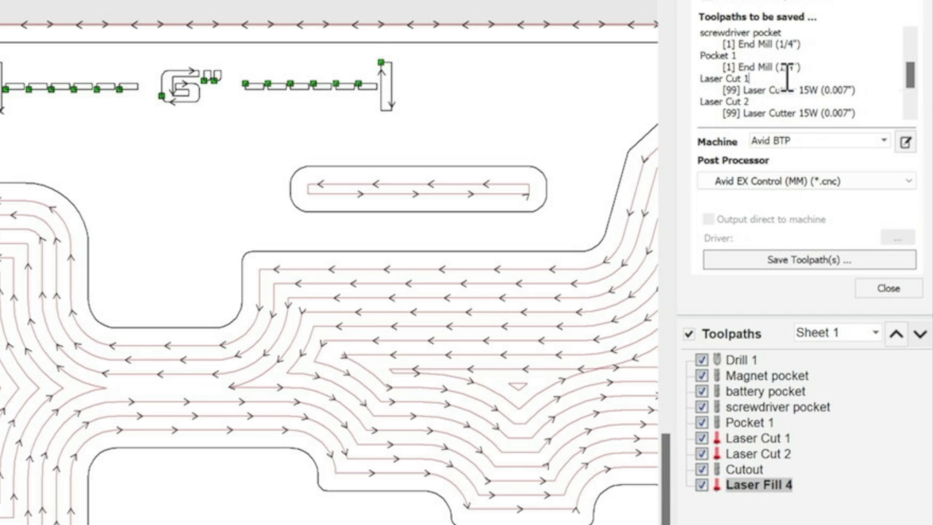